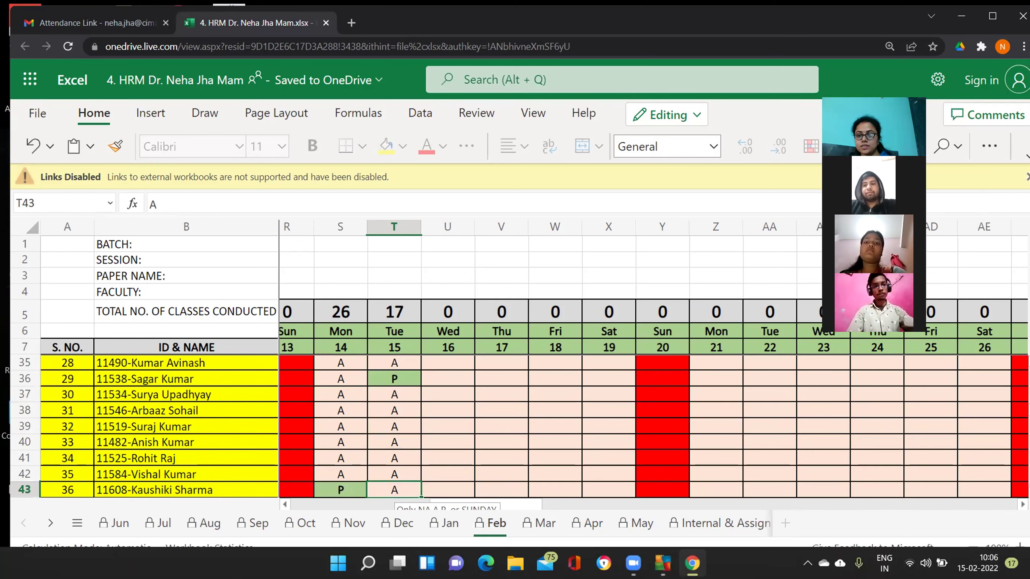
# Mark the students with serial numbers 38, 39 and 40 present (P) in the Tuesday 15 column, cells T45 to T47.
pyautogui.press('Down')
pyautogui.press('Down')
pyautogui.press('Down')
pyautogui.press('Down')
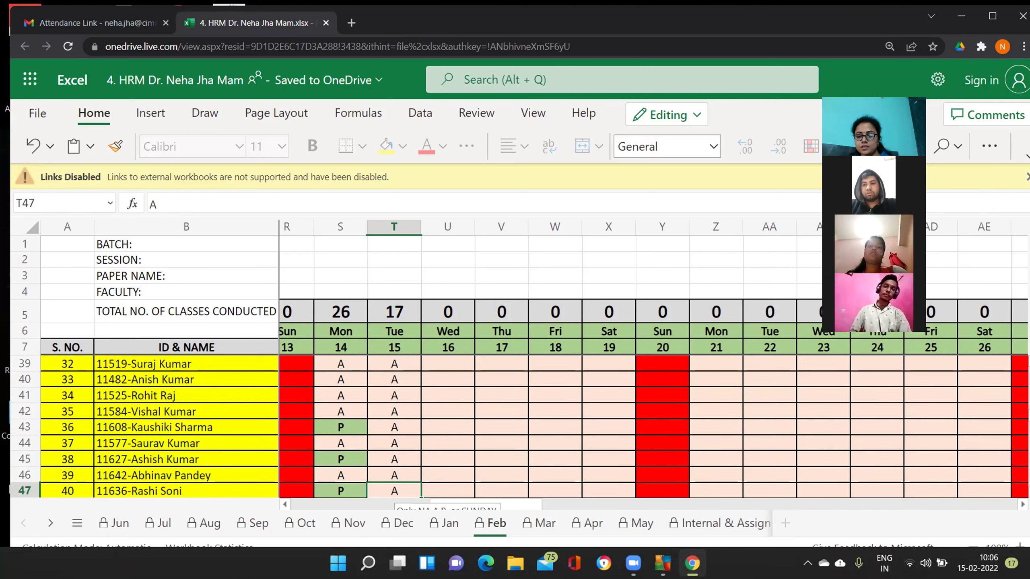
pyautogui.press('Up')
pyautogui.press('Up')
pyautogui.write('P')
pyautogui.press('Return')
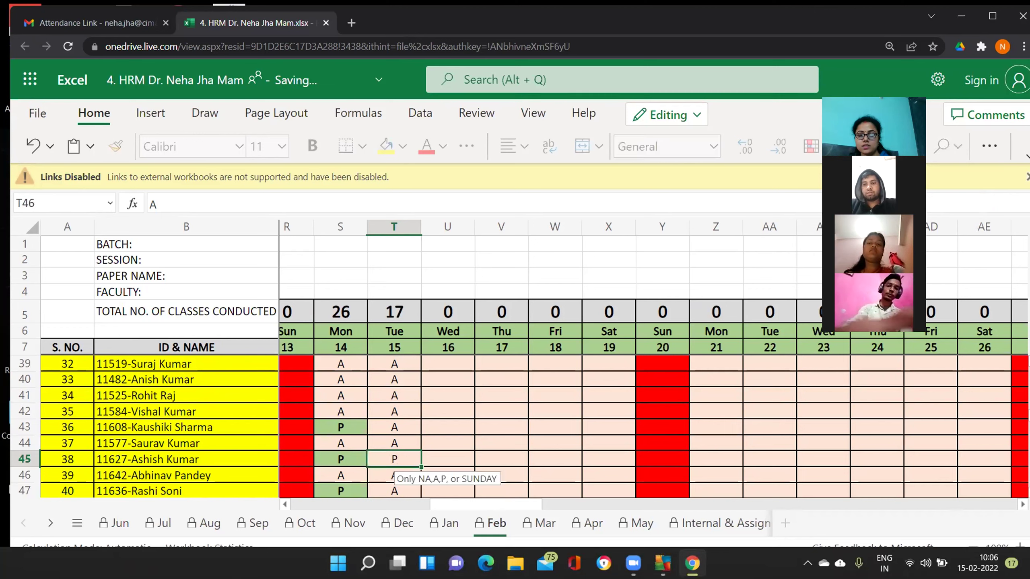
pyautogui.write('P')
pyautogui.press('Return')
pyautogui.write('P')
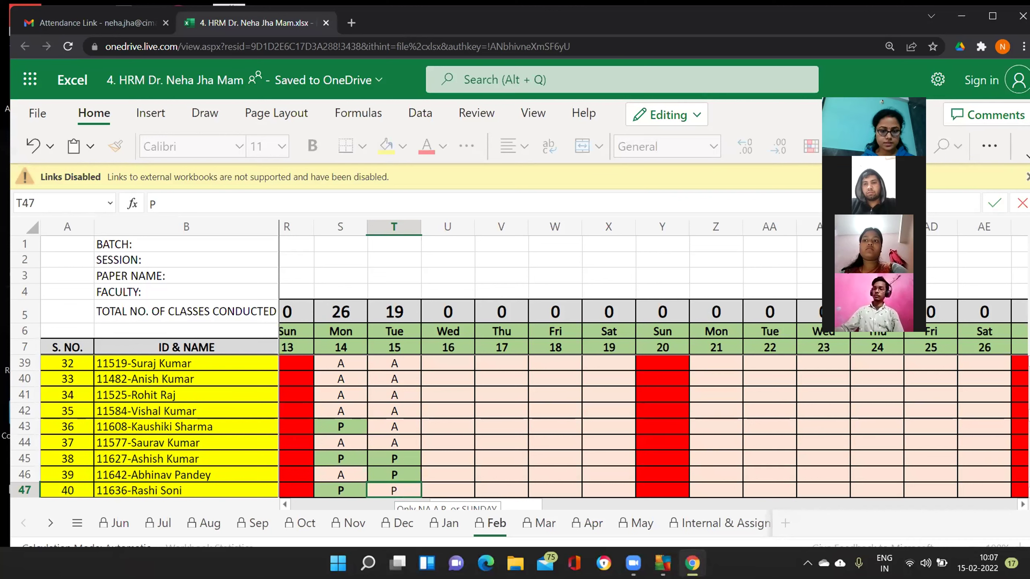
pyautogui.press('Return')
# Mark the student with serial number 42 present by entering P in cell T49.
pyautogui.press('Down')
pyautogui.press('Down')
pyautogui.press('Down')
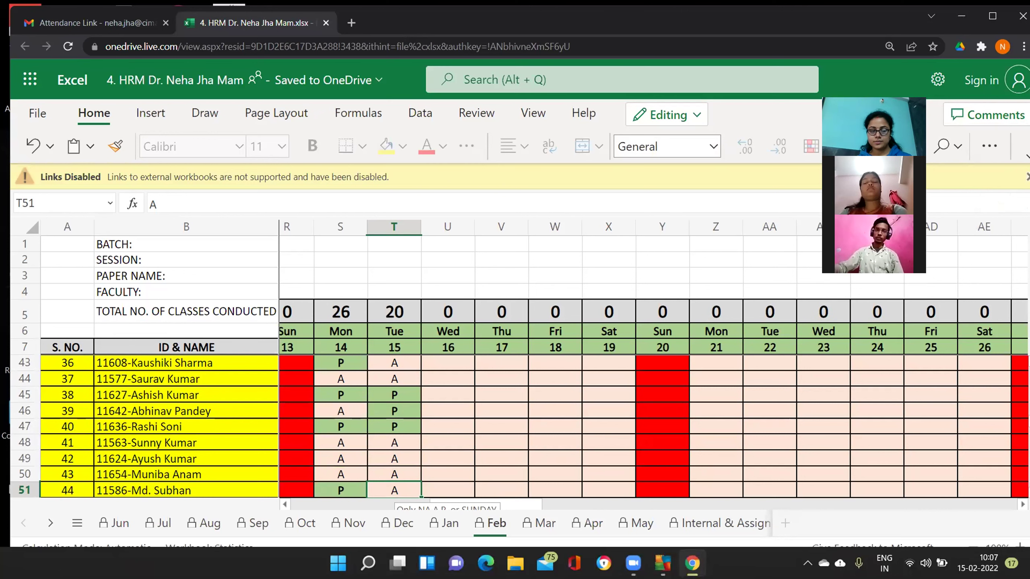
pyautogui.press('Up')
pyautogui.press('Up')
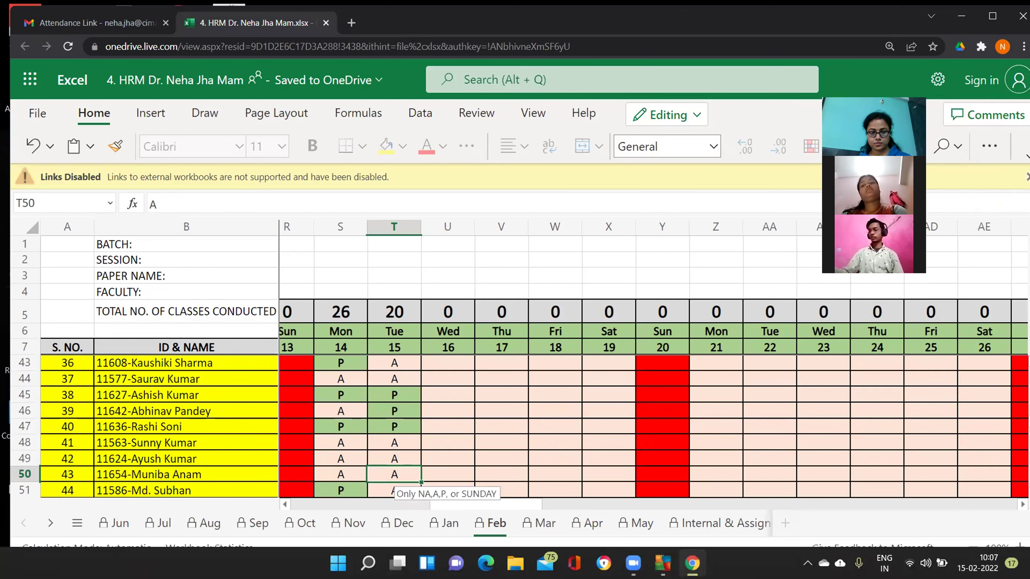
pyautogui.write('P')
pyautogui.press('Return')
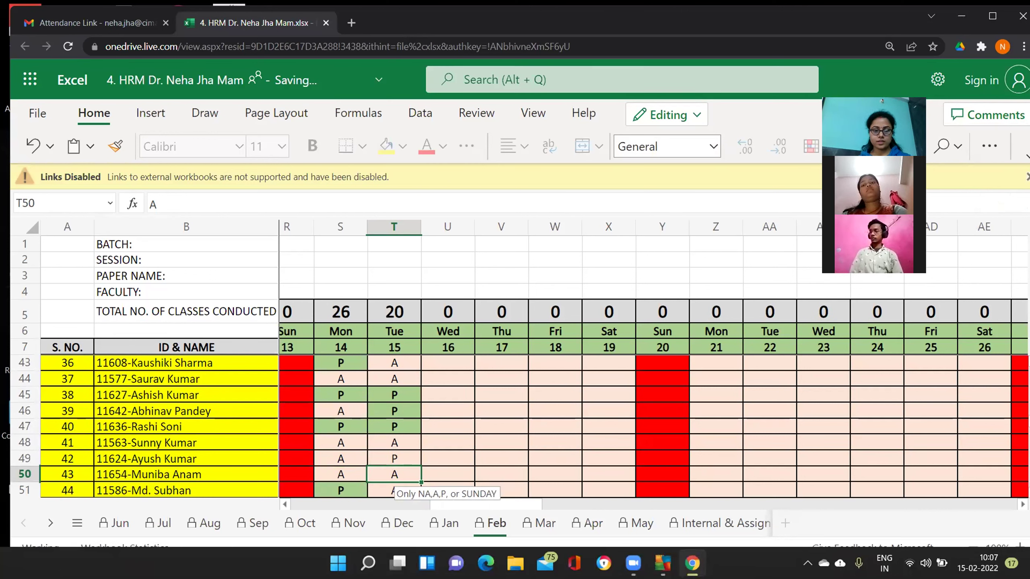
# Enter P for serial numbers 46 and 45 in the Tuesday 15 column, cells T53 and T52.
pyautogui.press('Down')
pyautogui.press('Down')
pyautogui.press('Down')
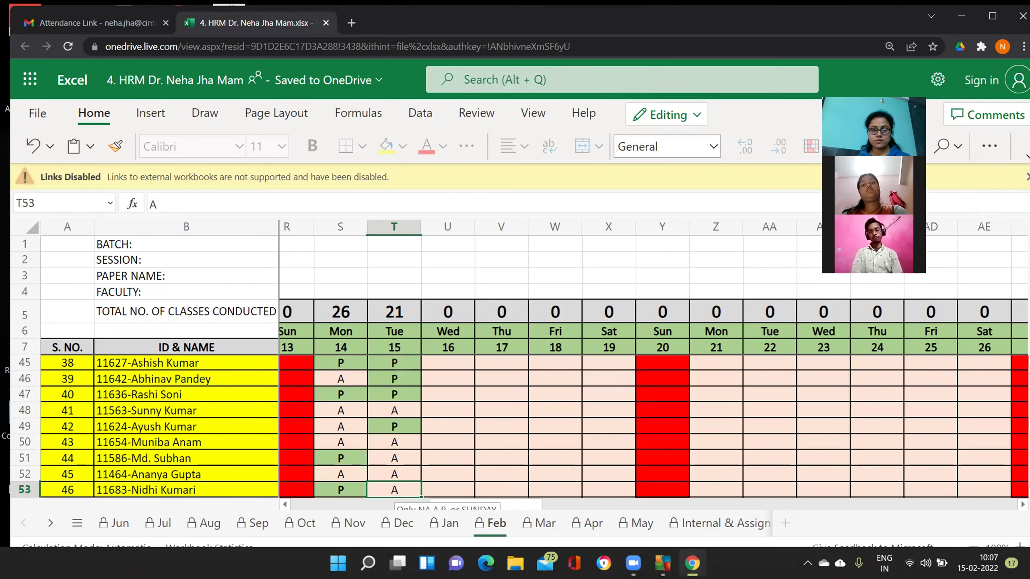
pyautogui.scroll(-1, 527, 426)
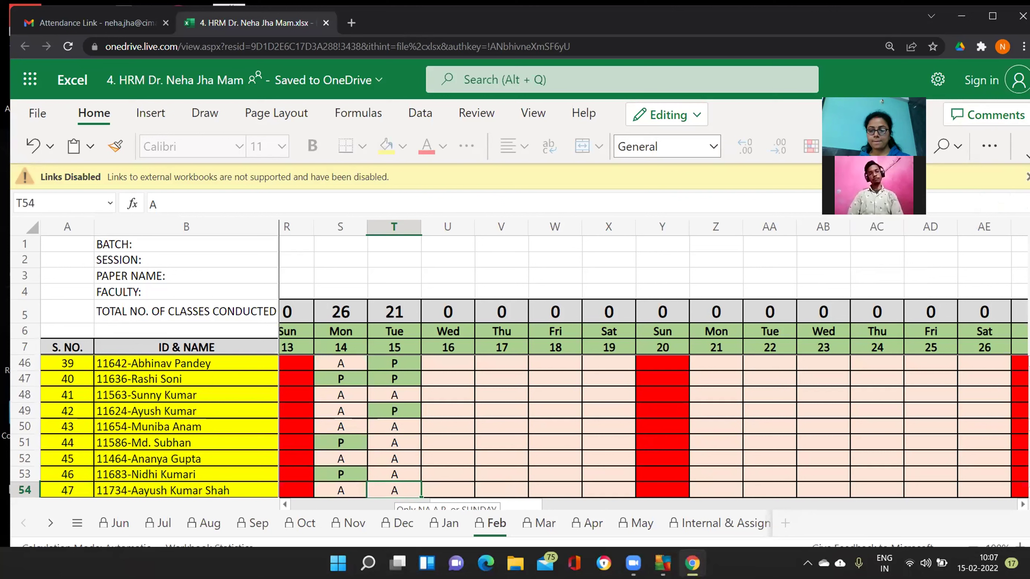
pyautogui.write('P')
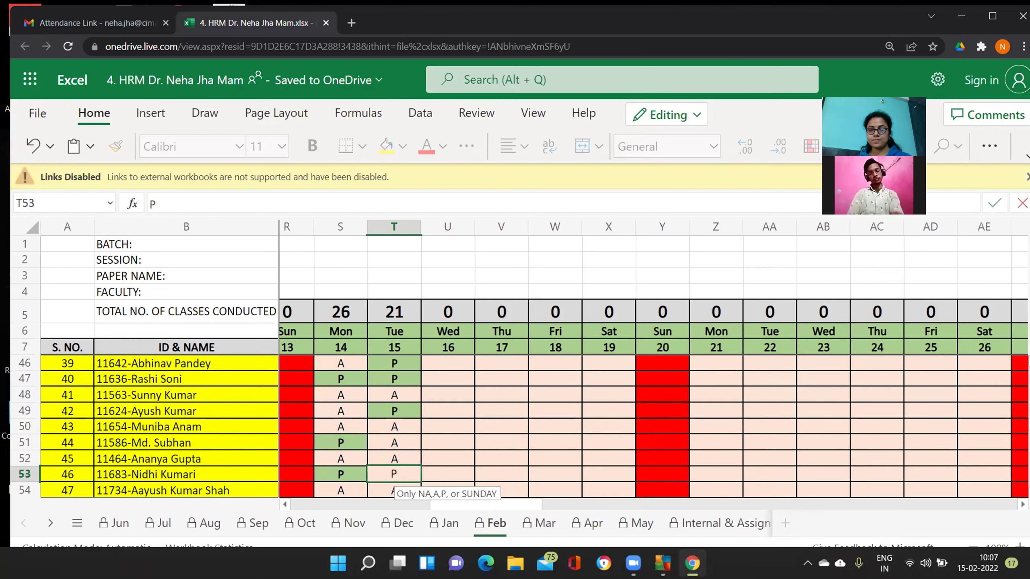
pyautogui.press('Up')
pyautogui.write('P')
pyautogui.press('Down')
pyautogui.press('Down')
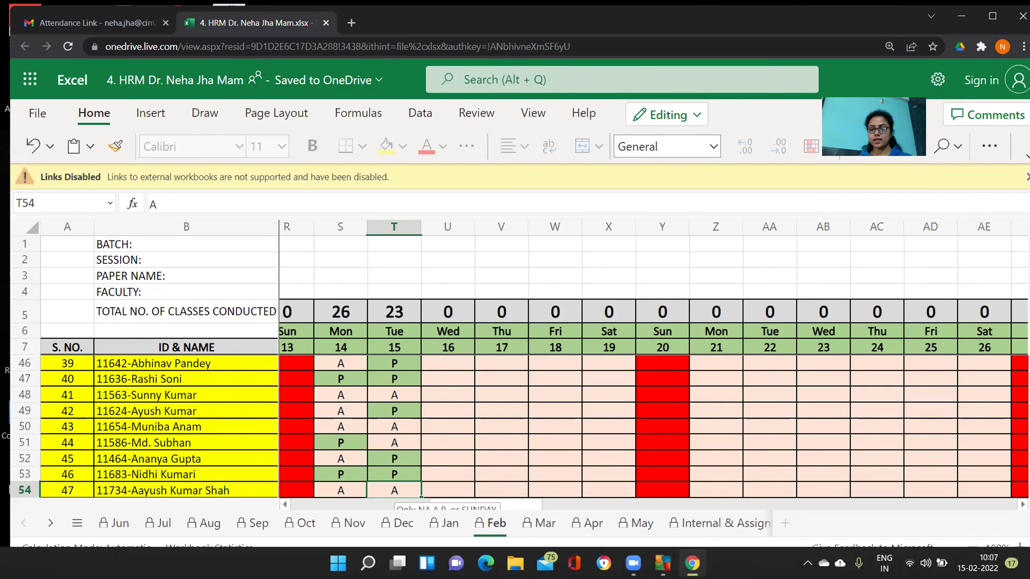
# Enter P for serial numbers 48 and 47 in the Tuesday 15 column, cells T55 and T54.
pyautogui.press('Down')
pyautogui.press('Down')
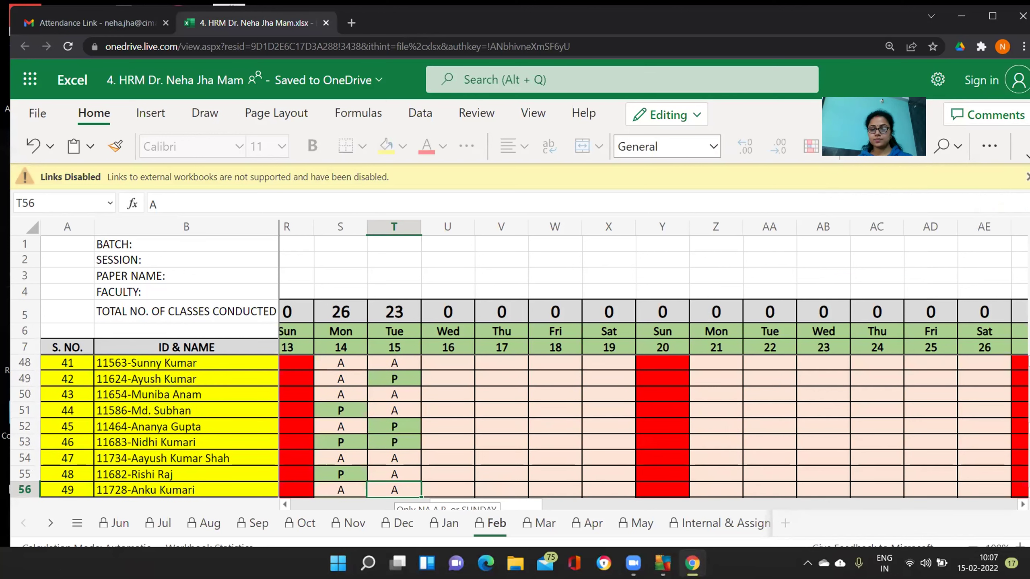
pyautogui.press('Up')
pyautogui.write('P')
pyautogui.press('Return')
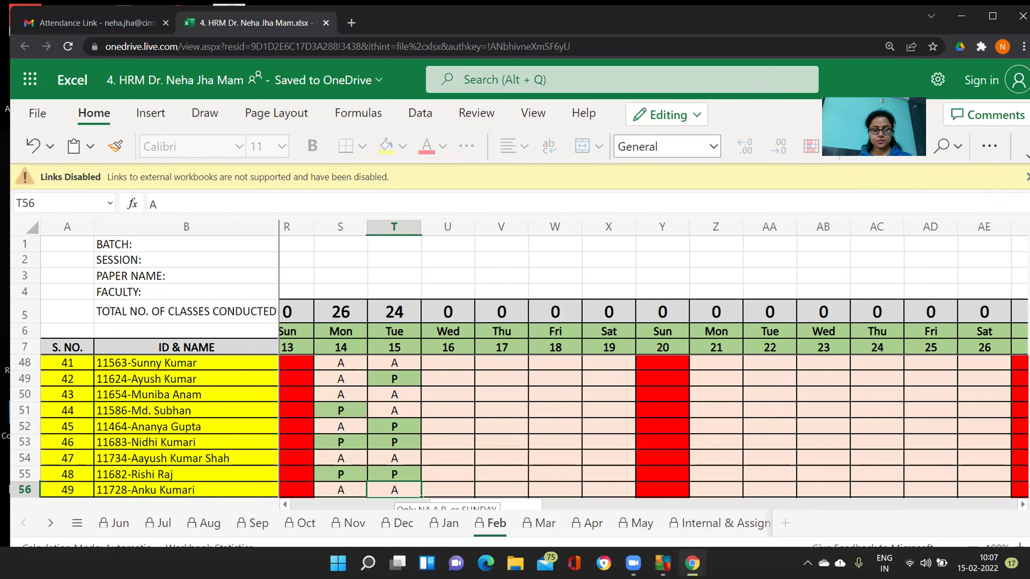
pyautogui.press('Up')
pyautogui.press('Up')
pyautogui.write('P')
pyautogui.press('Down')
# Go back to serial number 44 and mark that student present with P in cell T51.
pyautogui.press('Down')
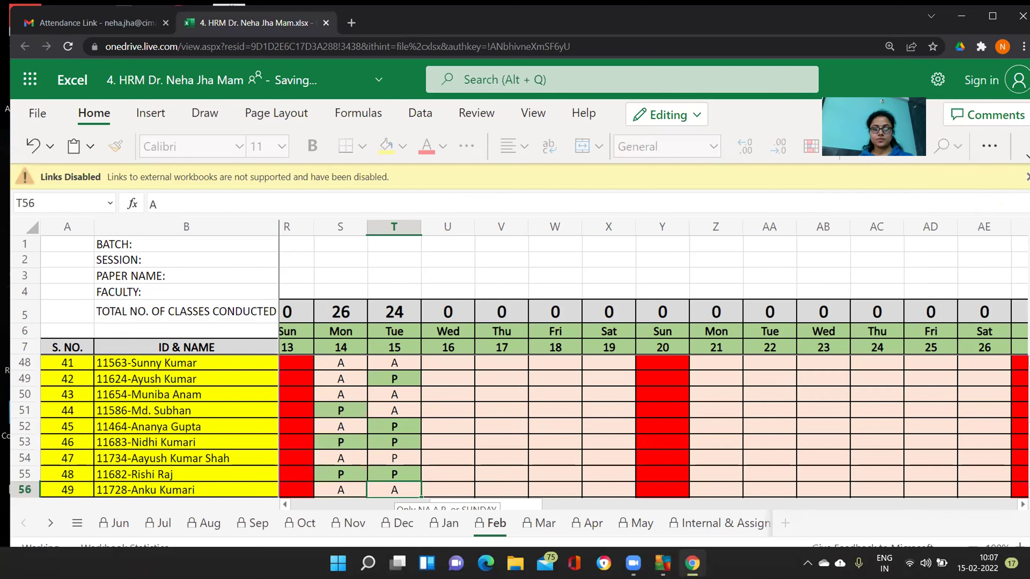
pyautogui.press('Down')
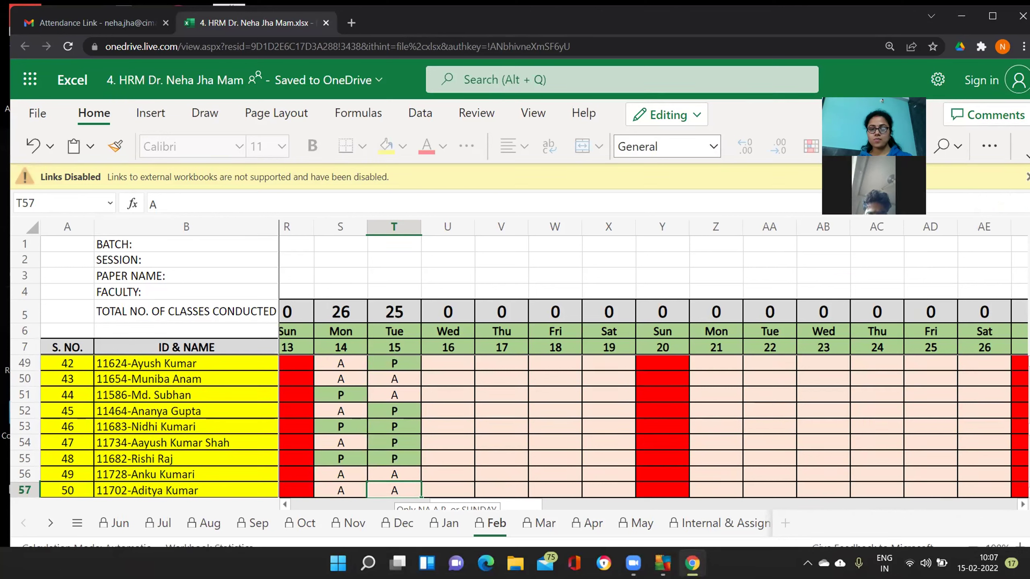
pyautogui.press('Up')
pyautogui.press('Up')
pyautogui.press('Up')
pyautogui.press('Up')
pyautogui.press('Up')
pyautogui.press('Up')
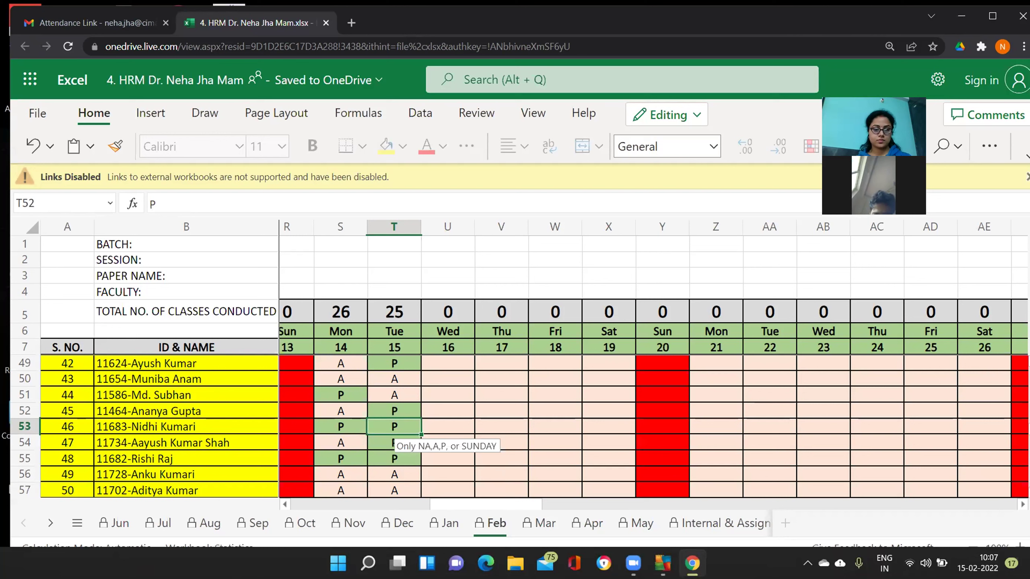
pyautogui.write('P')
pyautogui.press('Return')
# Mark serial numbers 51, 52 and 53 present by entering P in cells T58 to T60.
pyautogui.press('Down')
pyautogui.press('Down')
pyautogui.press('Down')
pyautogui.press('Down')
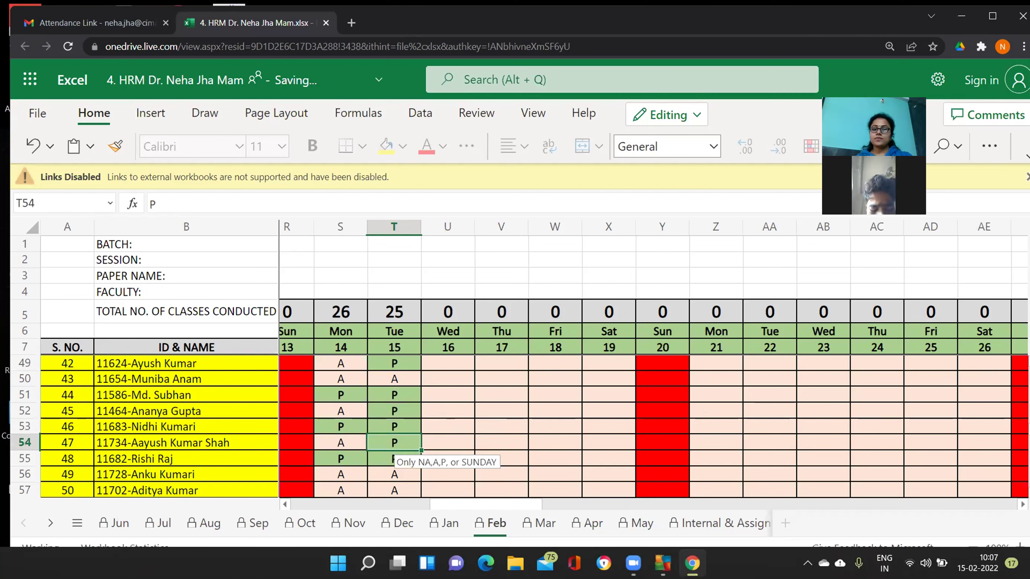
pyautogui.press('Down')
pyautogui.press('Down')
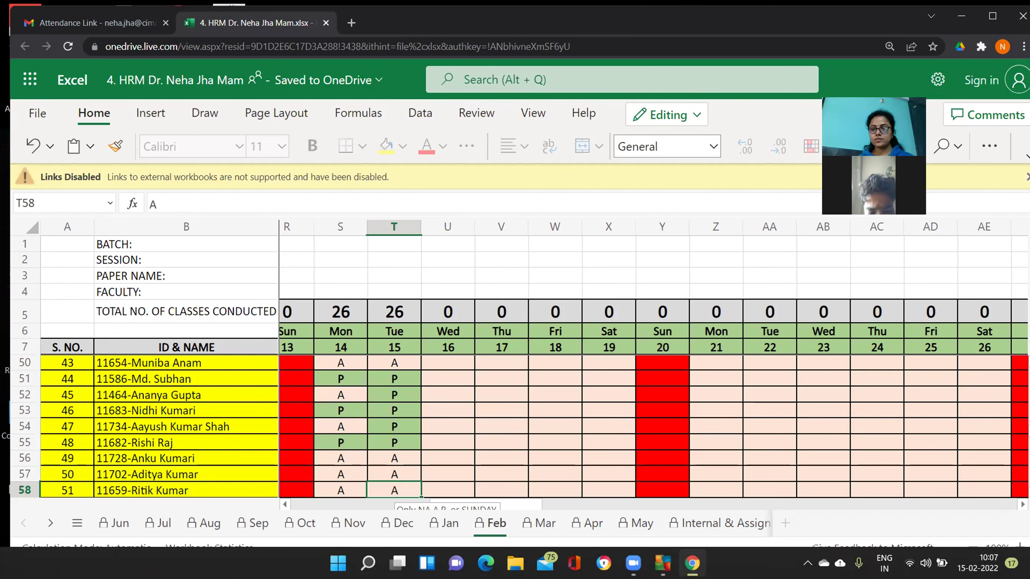
pyautogui.write('P')
pyautogui.press('Return')
pyautogui.write('P')
pyautogui.press('Return')
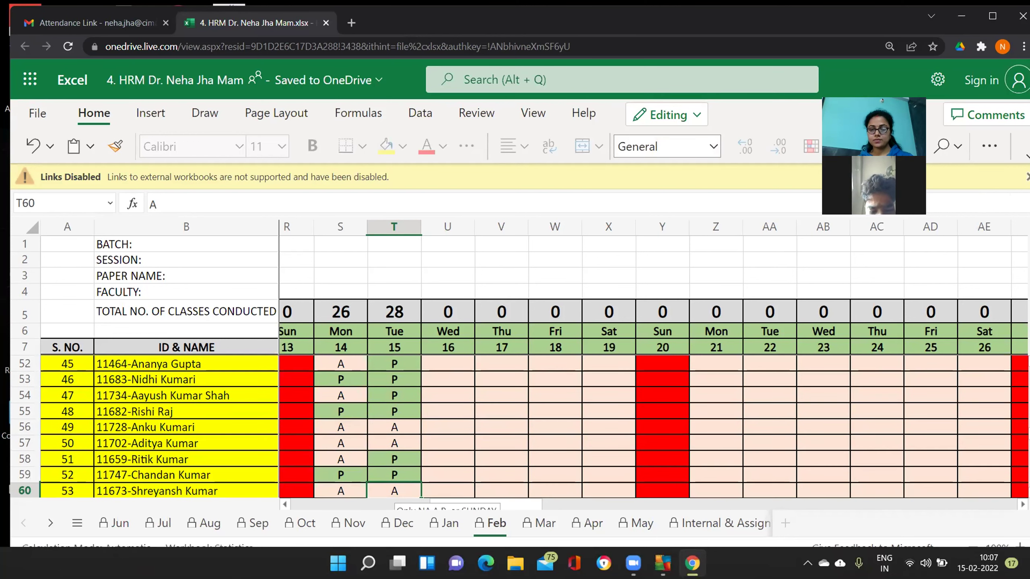
pyautogui.write('P')
pyautogui.press('Return')
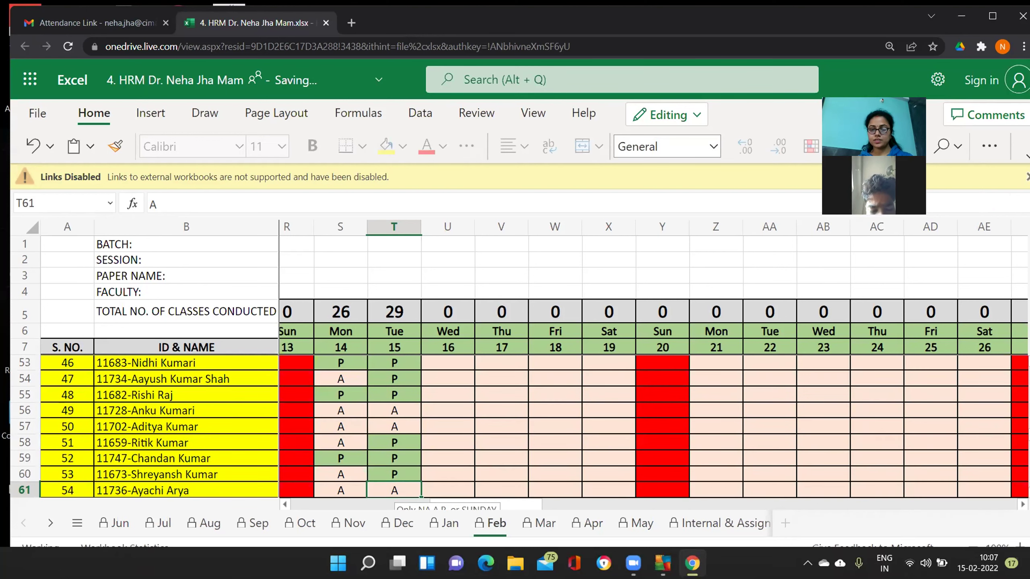
# Mark the student with serial number 58 present by entering P in cell T65.
pyautogui.press('Return')
pyautogui.press('Return')
pyautogui.press('Return')
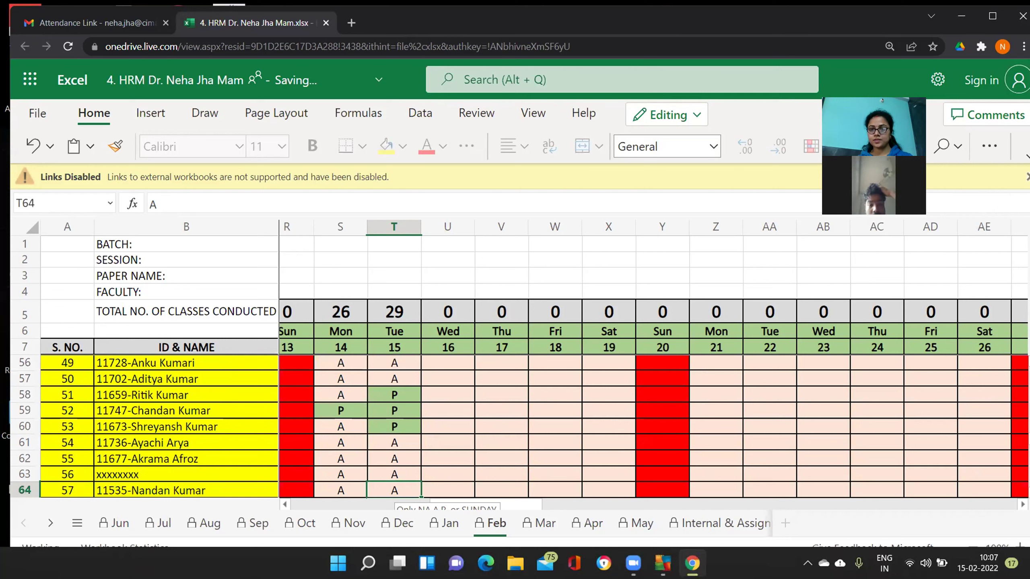
pyautogui.press('Return')
pyautogui.press('Return')
pyautogui.press('Return')
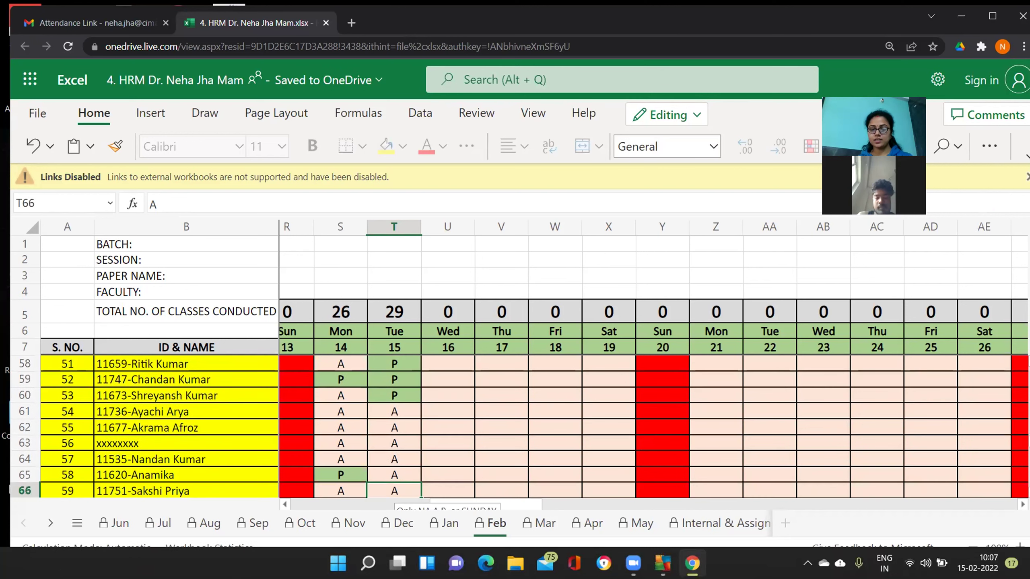
pyautogui.press('Up')
pyautogui.press('Up')
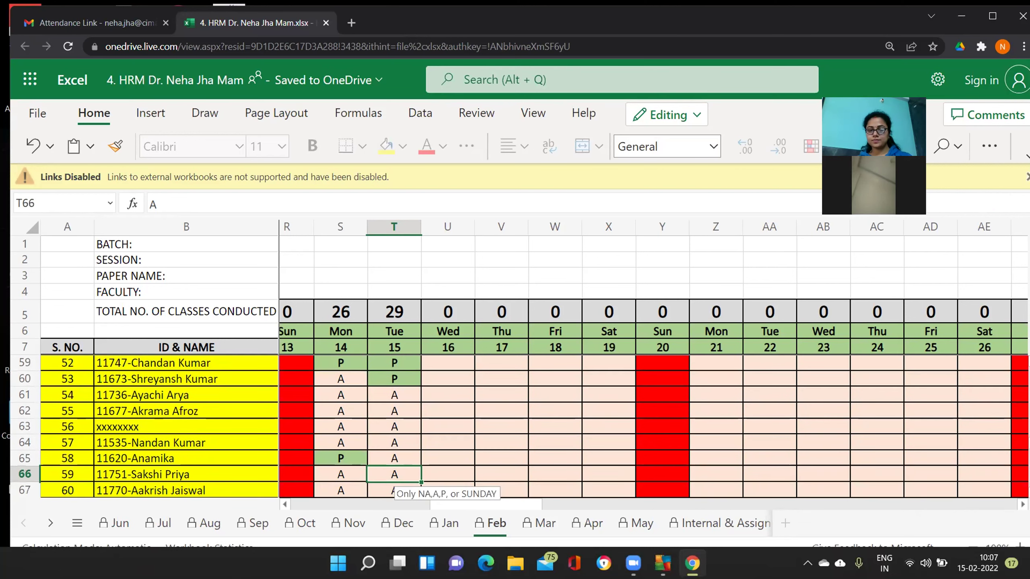
pyautogui.write('P')
pyautogui.press('Return')
# Enter P for serial numbers 60 and 64 in the Tuesday 15 column, cells T67 and T71.
pyautogui.press('Return')
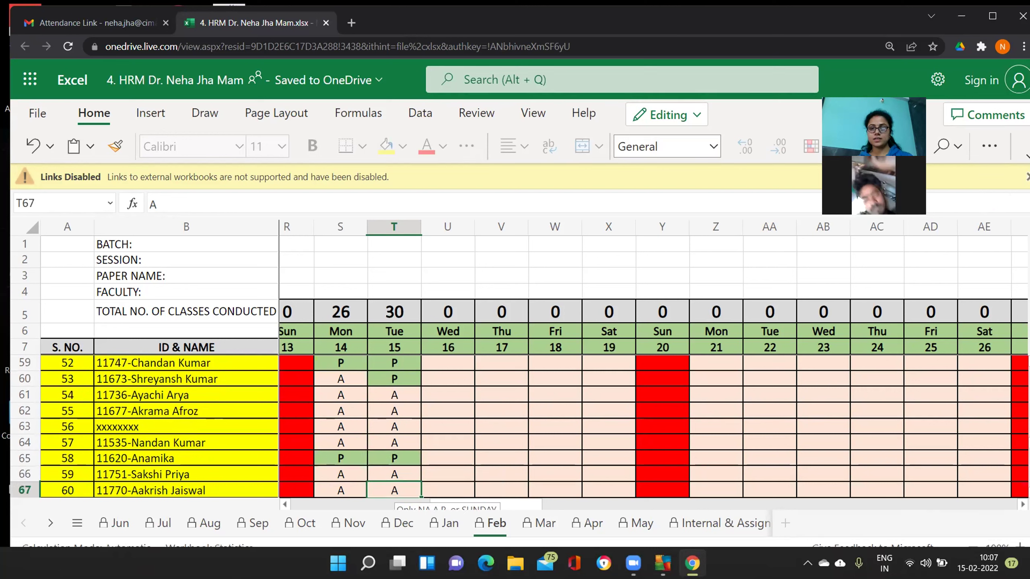
pyautogui.write('P')
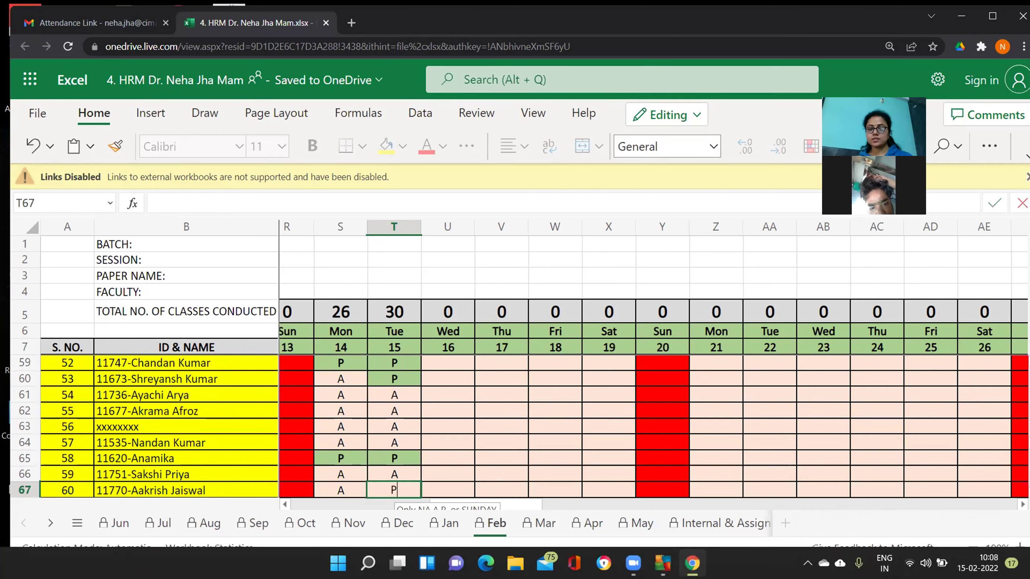
pyautogui.press('Return')
pyautogui.press('Return')
pyautogui.press('Return')
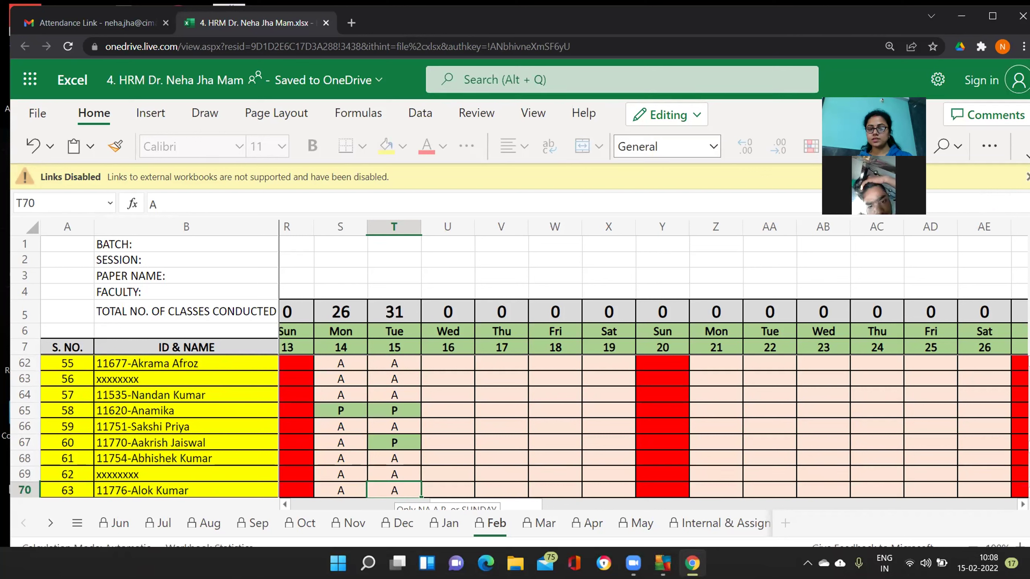
pyautogui.press('Return')
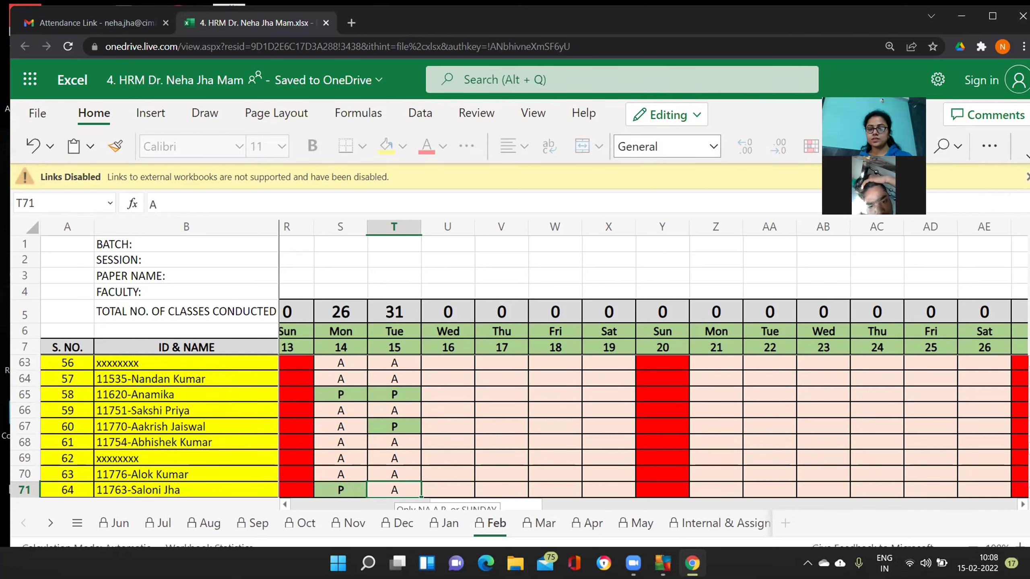
pyautogui.write('P')
pyautogui.press('Return')
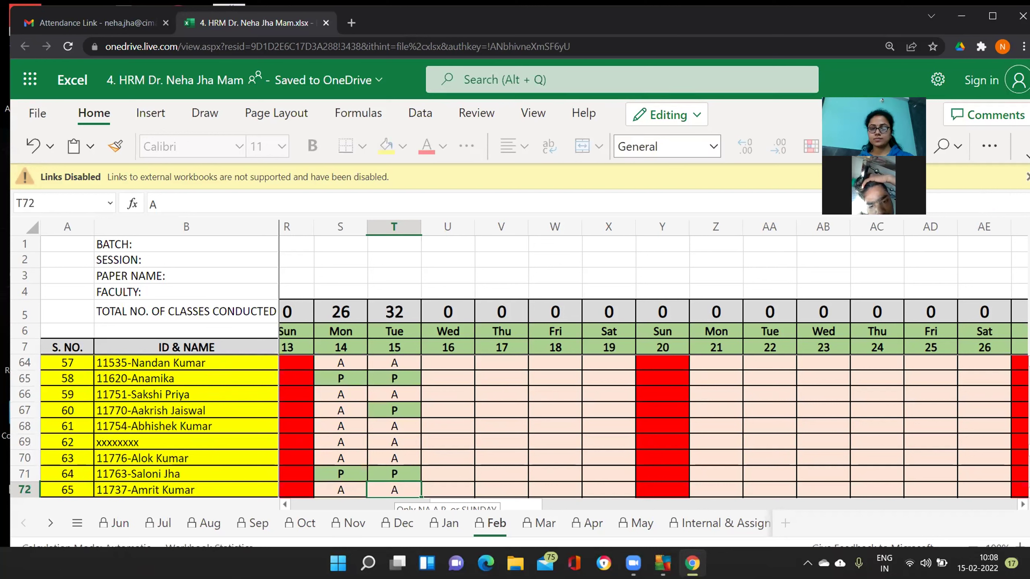
# Go back to serial number 59 and mark that student present with P in cell T66.
pyautogui.press('Up')
pyautogui.press('Up')
pyautogui.press('Up')
pyautogui.press('Up')
pyautogui.press('Up')
pyautogui.press('Up')
pyautogui.write('P')
pyautogui.press('Return')
# Mark the student with serial number 69 present by entering P in cell T76.
pyautogui.press('Down')
pyautogui.press('Down')
pyautogui.press('Down')
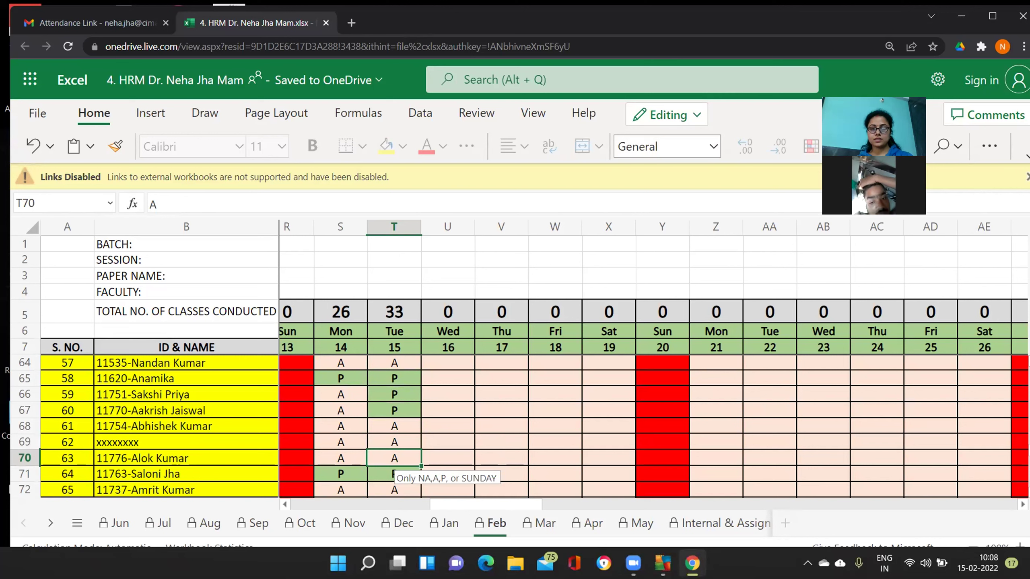
pyautogui.press('Down')
pyautogui.press('Down')
pyautogui.press('Down')
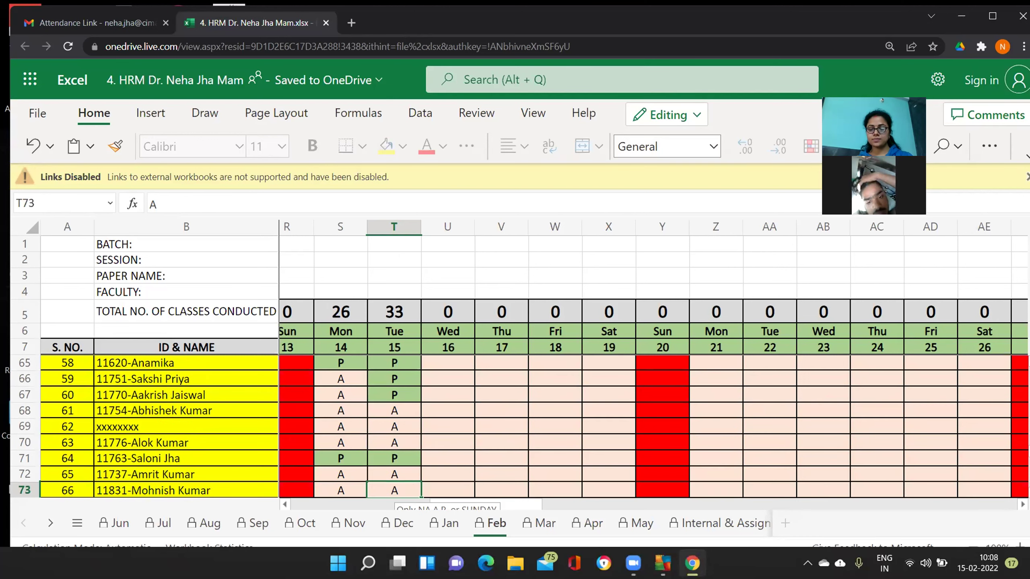
pyautogui.press('Down')
pyautogui.press('Down')
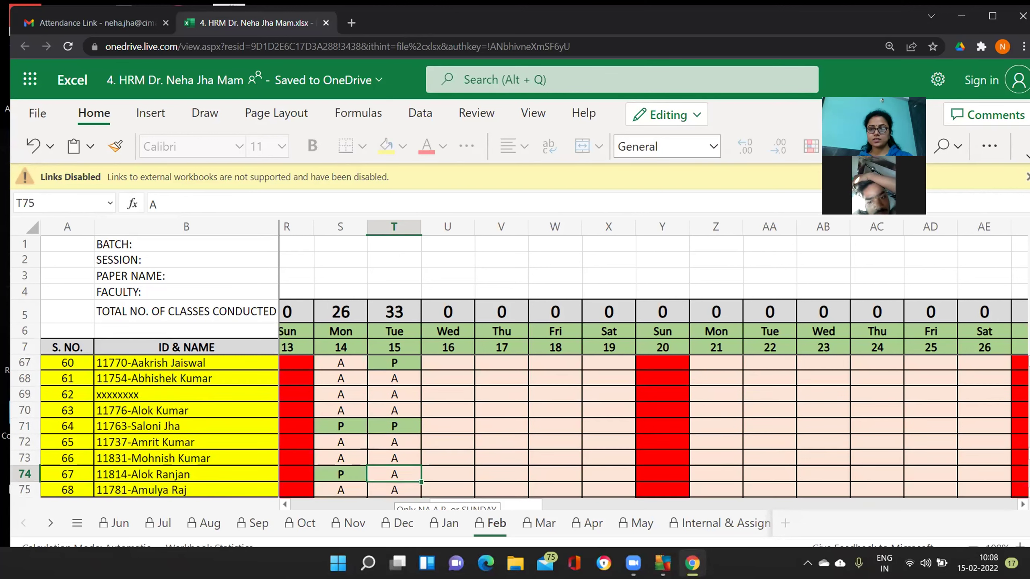
pyautogui.press('Down')
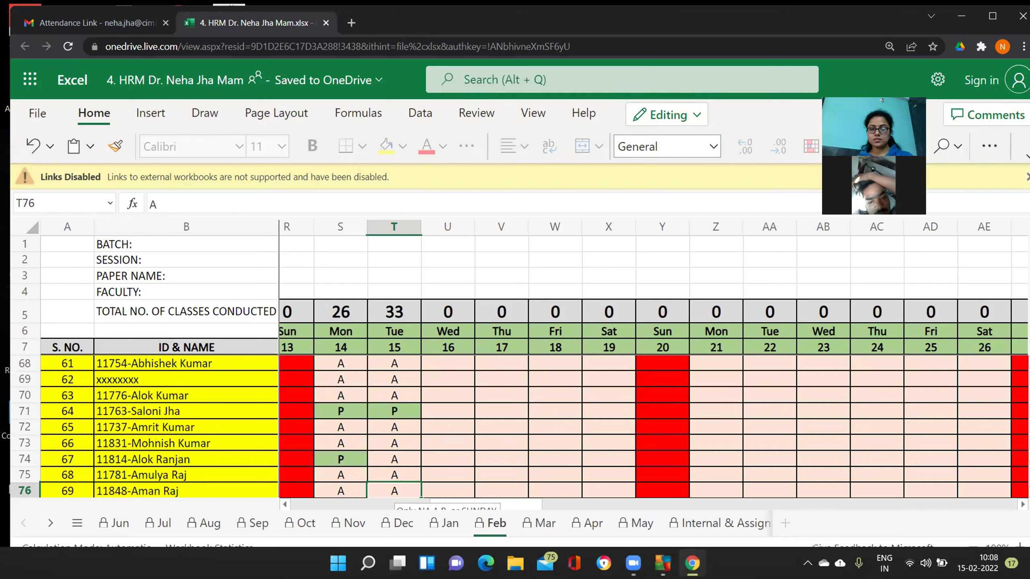
pyautogui.press('Down')
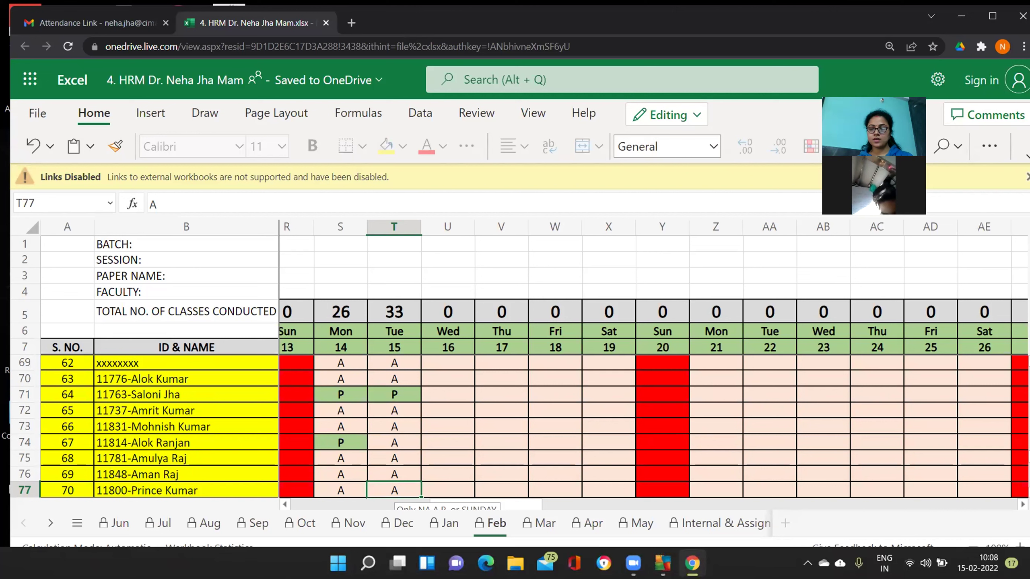
pyautogui.click(395, 474)
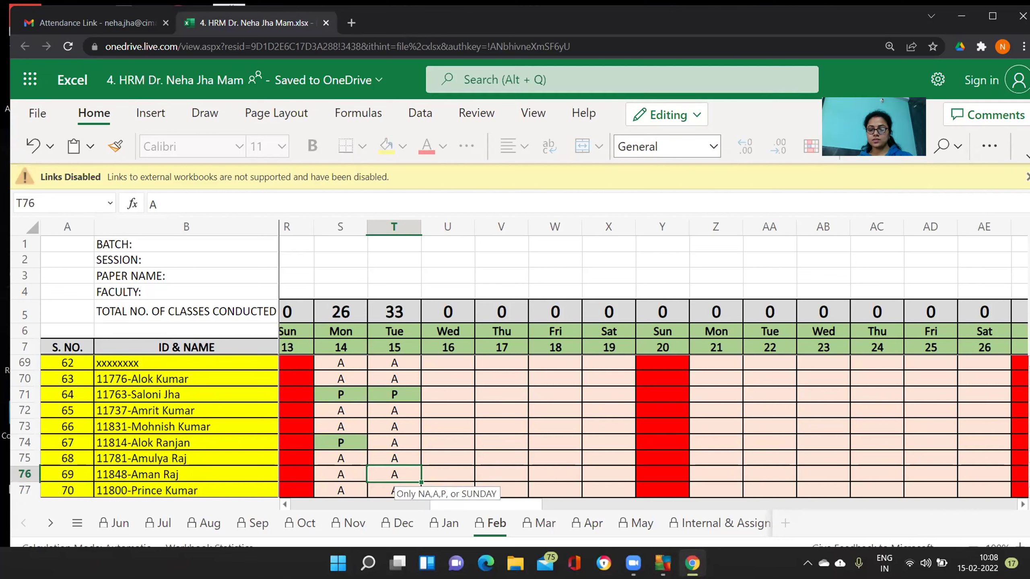
pyautogui.write('P')
pyautogui.press('Return')
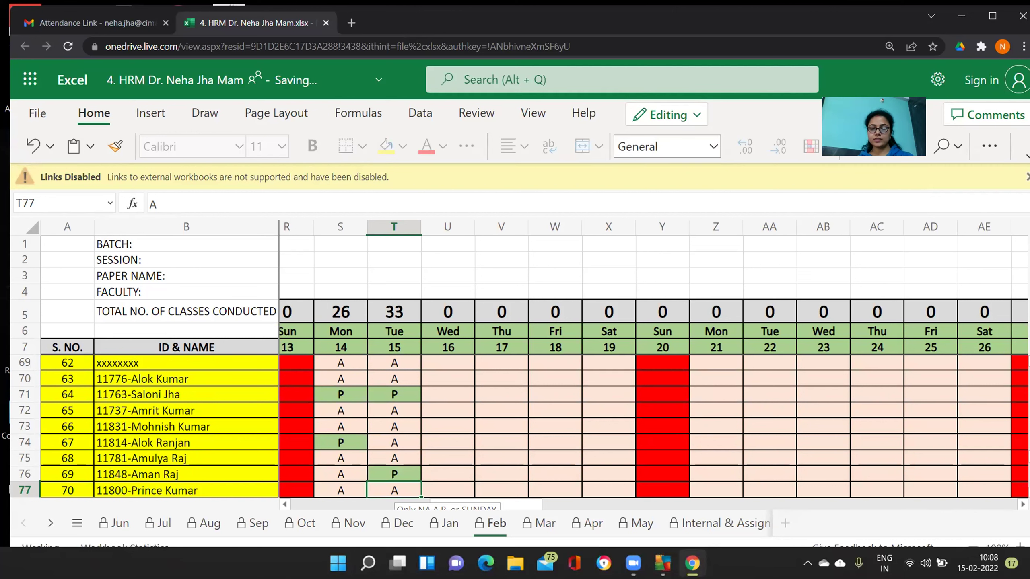
# Record the student with serial number 71 as absent by entering A in cell T78.
pyautogui.press('Return')
pyautogui.write('A')
pyautogui.press('Return')
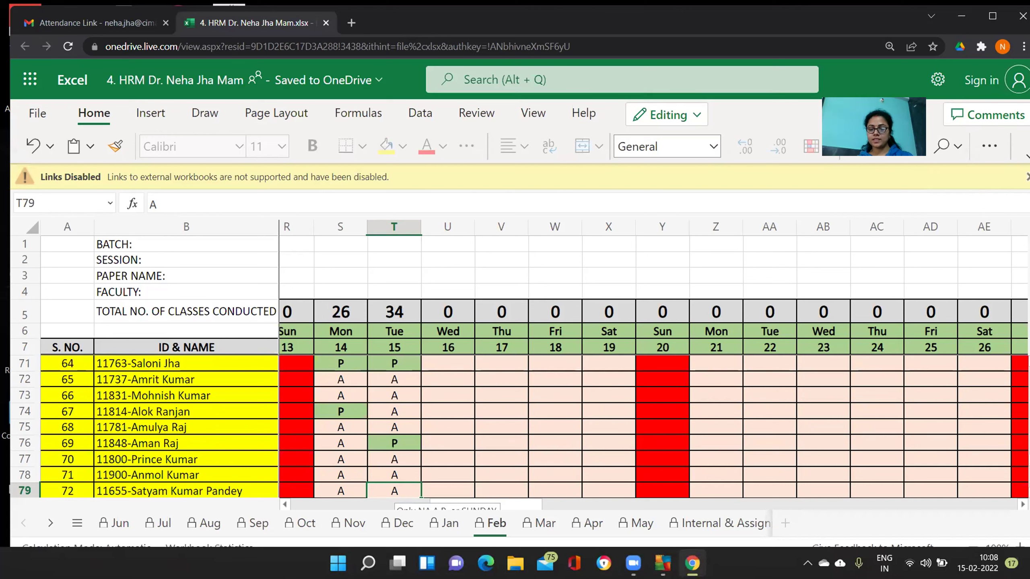
# Mark the student with serial number 75 present on Tuesday 15 by entering P in cell T82.
pyautogui.press('Return')
pyautogui.press('Return')
pyautogui.press('Return')
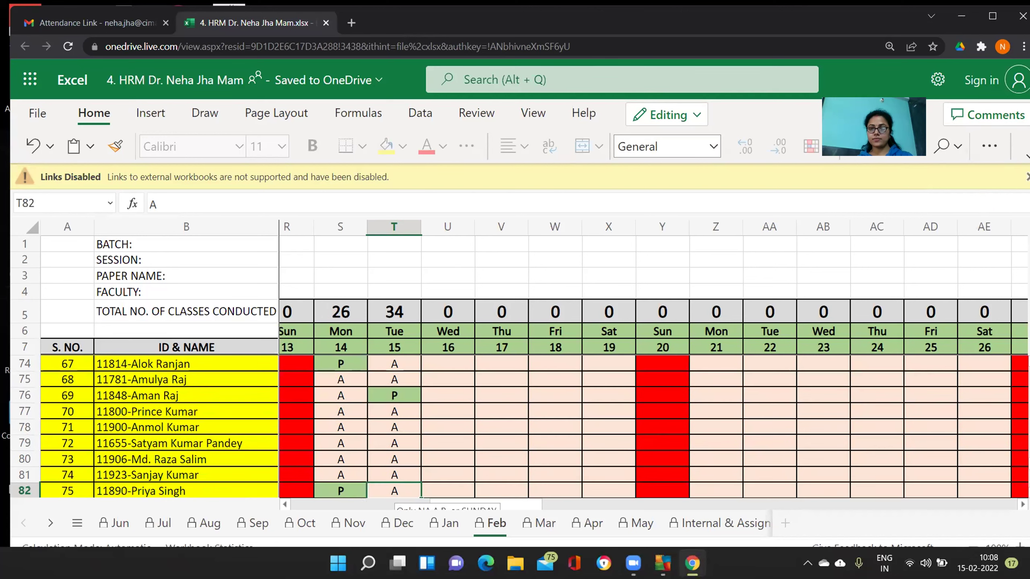
pyautogui.press('Return')
pyautogui.press('Return')
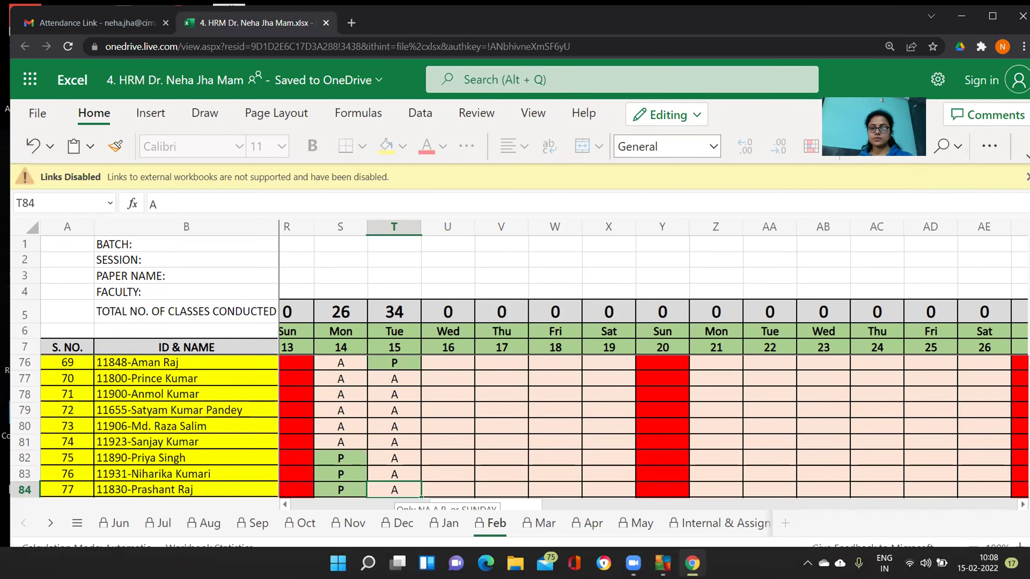
pyautogui.press('Up')
pyautogui.press('Up')
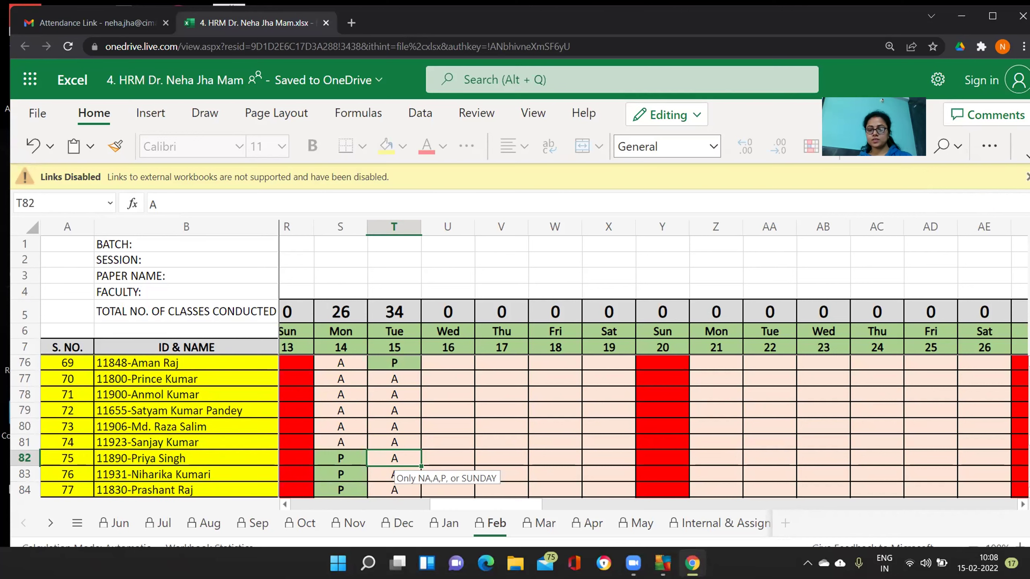
pyautogui.write('P')
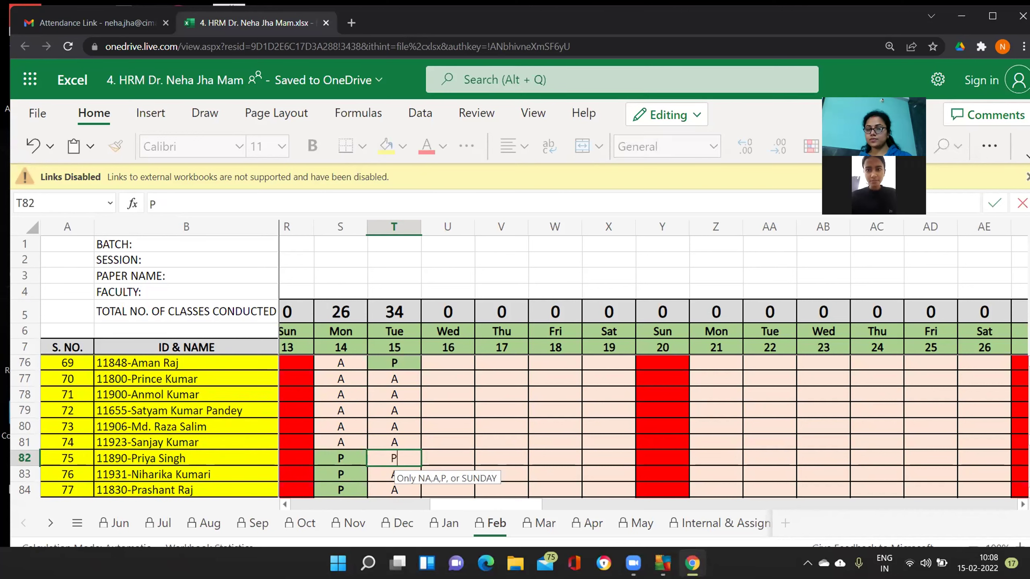
pyautogui.press('Return')
# Enter P for serial numbers 77 and 76 in the Tuesday 15 column, cells T84 and T83.
pyautogui.press('Return')
pyautogui.write('P')
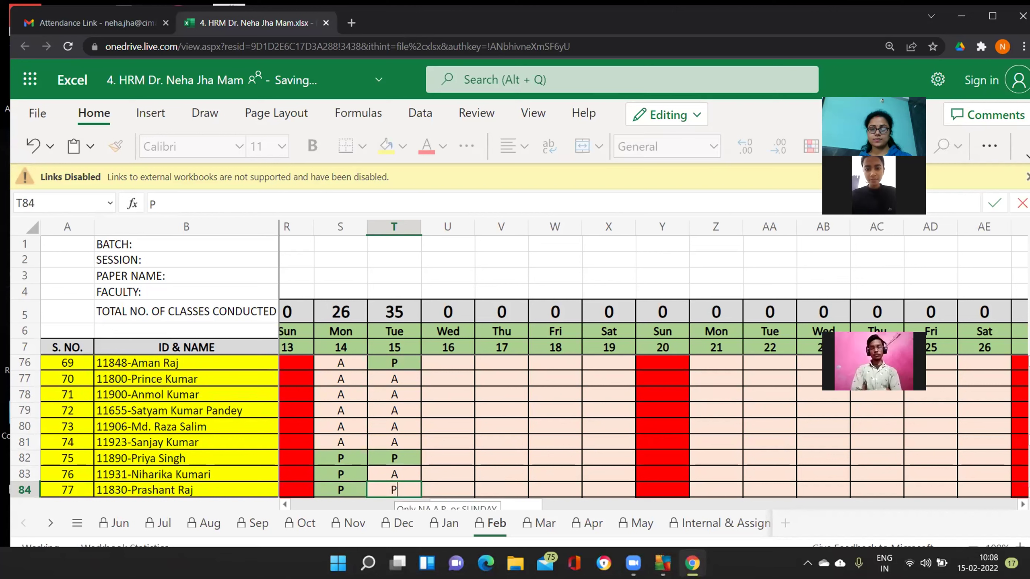
pyautogui.press('Up')
pyautogui.write('P')
pyautogui.press('Return')
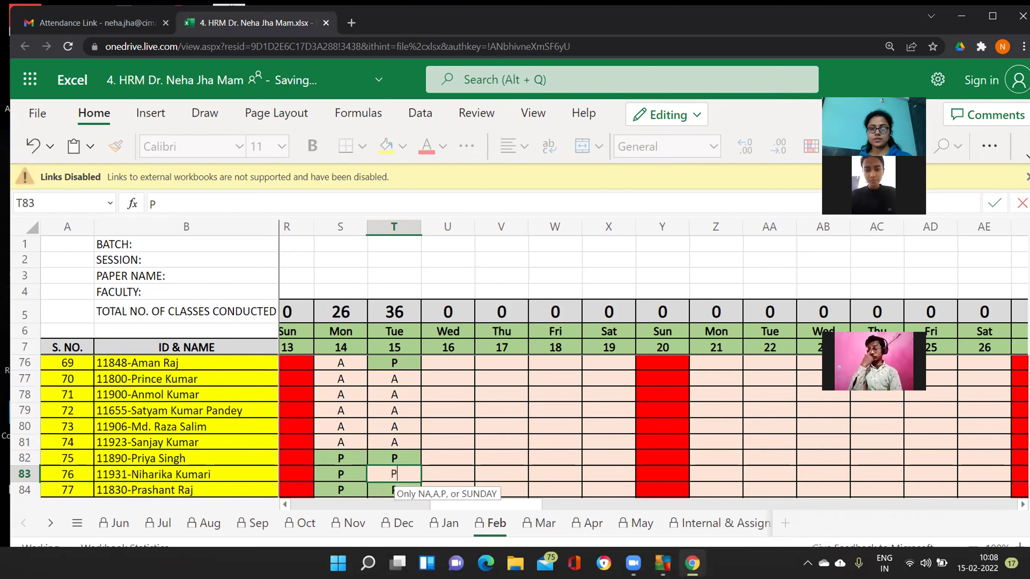
pyautogui.press('Return')
pyautogui.press('Return')
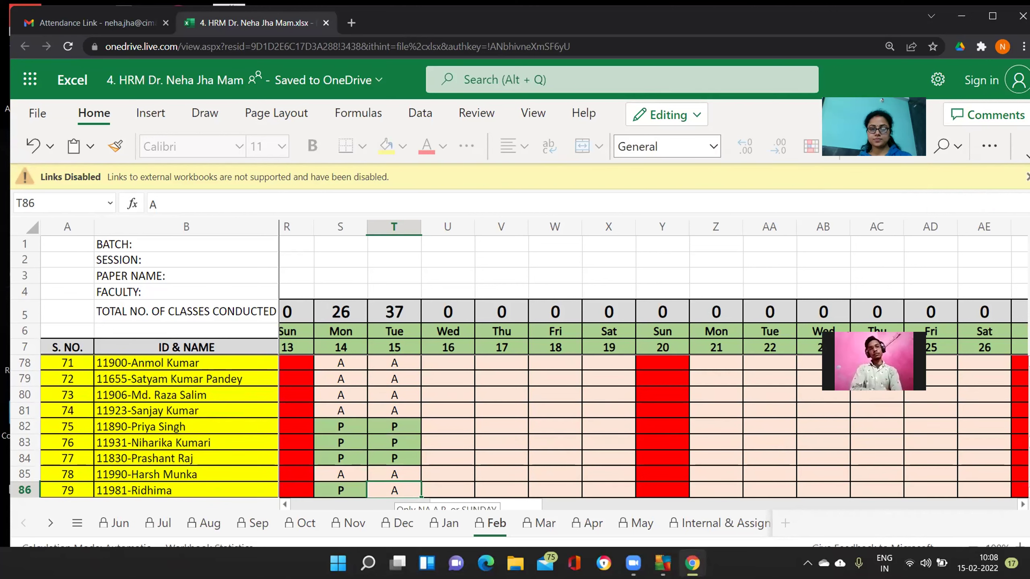
# Mark the student with serial number 81 present by entering P in cell T88.
pyautogui.press('Return')
pyautogui.press('Return')
pyautogui.press('Return')
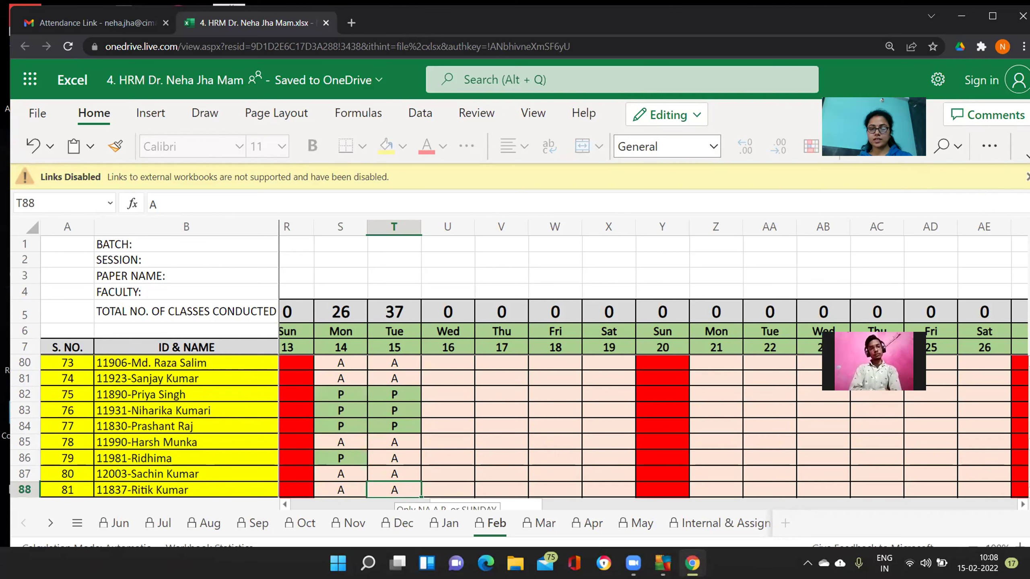
pyautogui.press('Return')
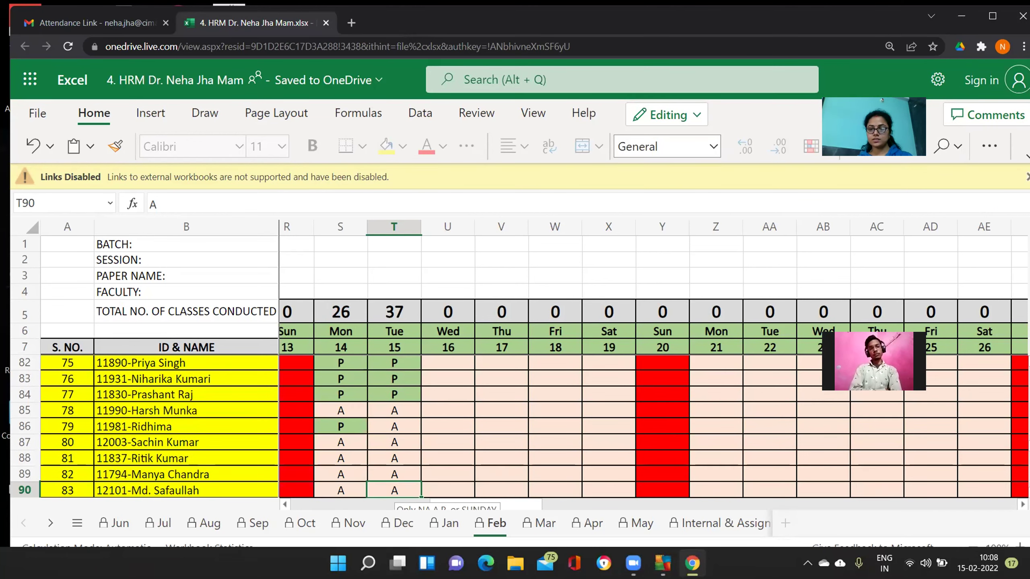
pyautogui.click(394, 458)
pyautogui.write('P')
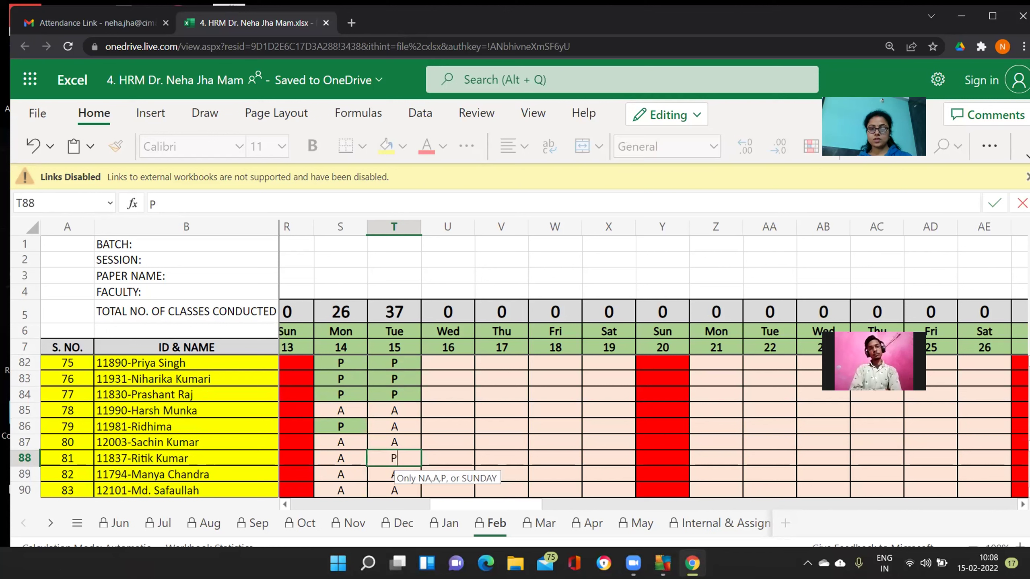
pyautogui.press('Return')
# Record the student with serial number 80 as present by entering P in cell T87.
pyautogui.press('Return')
pyautogui.press('Return')
pyautogui.press('Return')
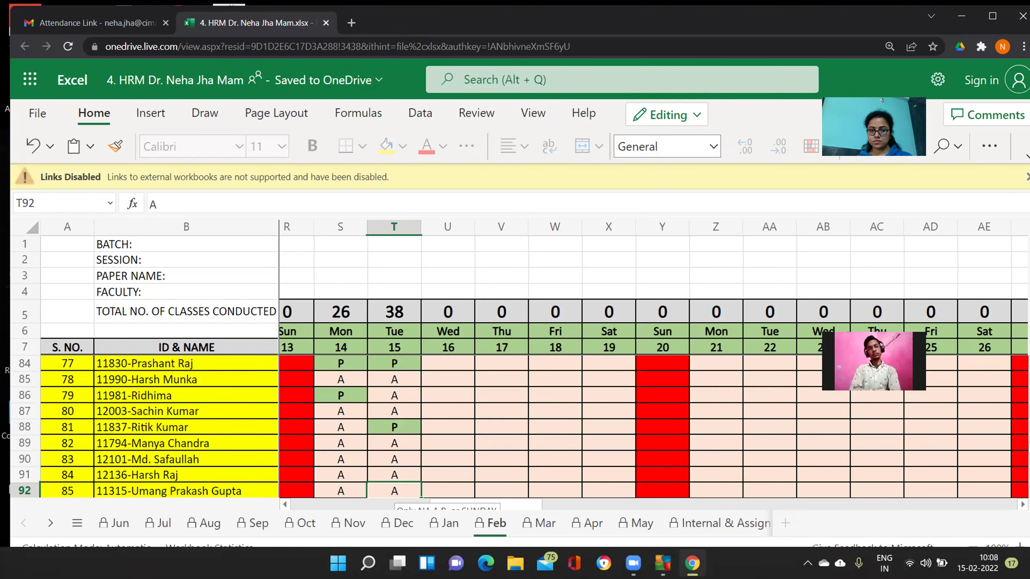
pyautogui.press('Return')
pyautogui.press('Return')
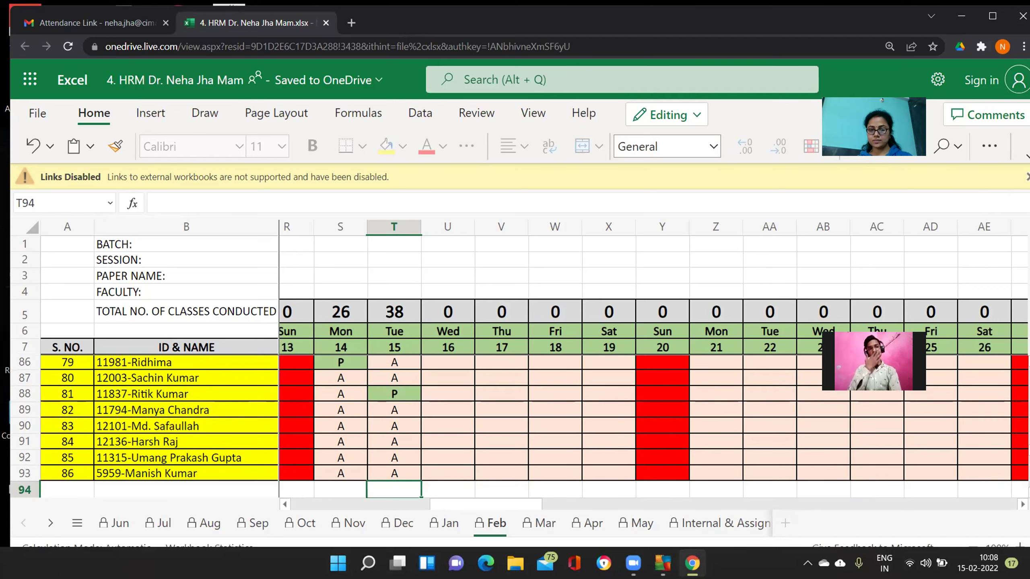
pyautogui.click(395, 474)
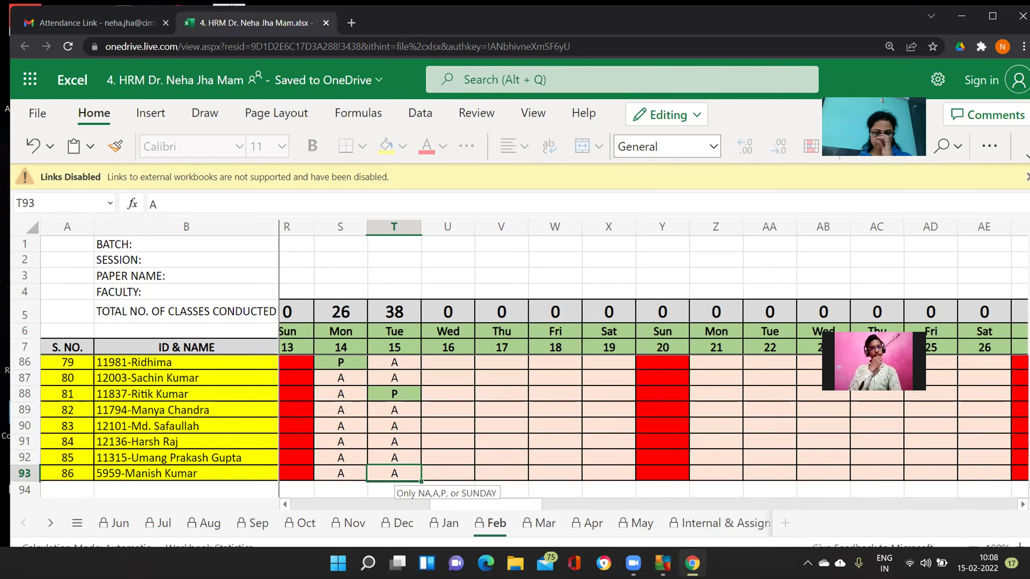
pyautogui.press('Up')
pyautogui.press('Up')
pyautogui.press('Up')
pyautogui.press('Up')
pyautogui.press('Up')
pyautogui.press('Up')
pyautogui.write('P')
pyautogui.press('Return')
# Enter P in cell T93 to mark the last listed student, serial number 86, present on Tuesday 15.
pyautogui.press('Down')
pyautogui.press('Down')
pyautogui.press('Down')
pyautogui.press('Down')
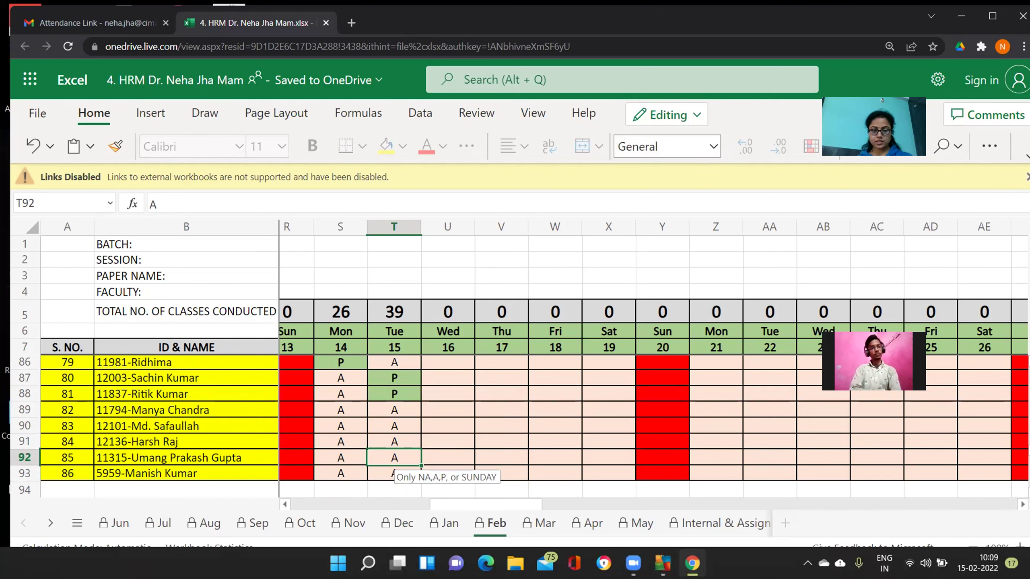
pyautogui.press('Down')
pyautogui.write('P')
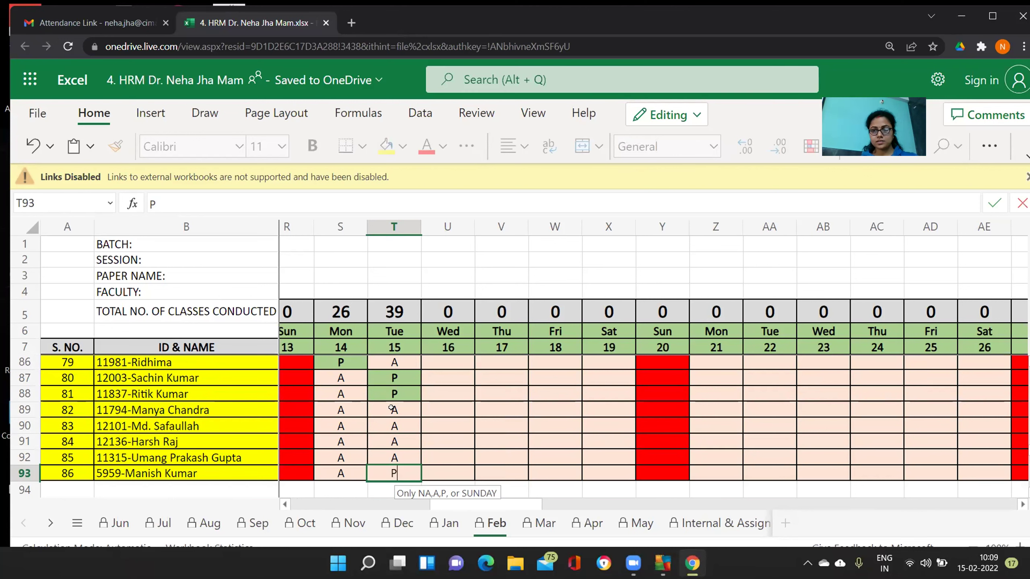
# Go back up the list to serial number 18 and mark that student present with P in cell T25.
pyautogui.scroll(3, 391, 408)
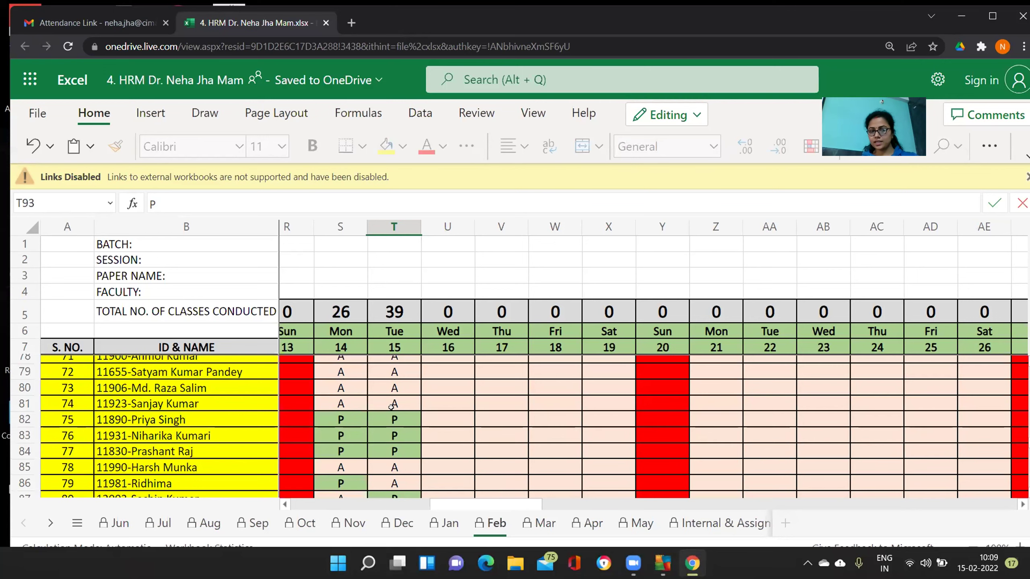
pyautogui.scroll(15, 391, 407)
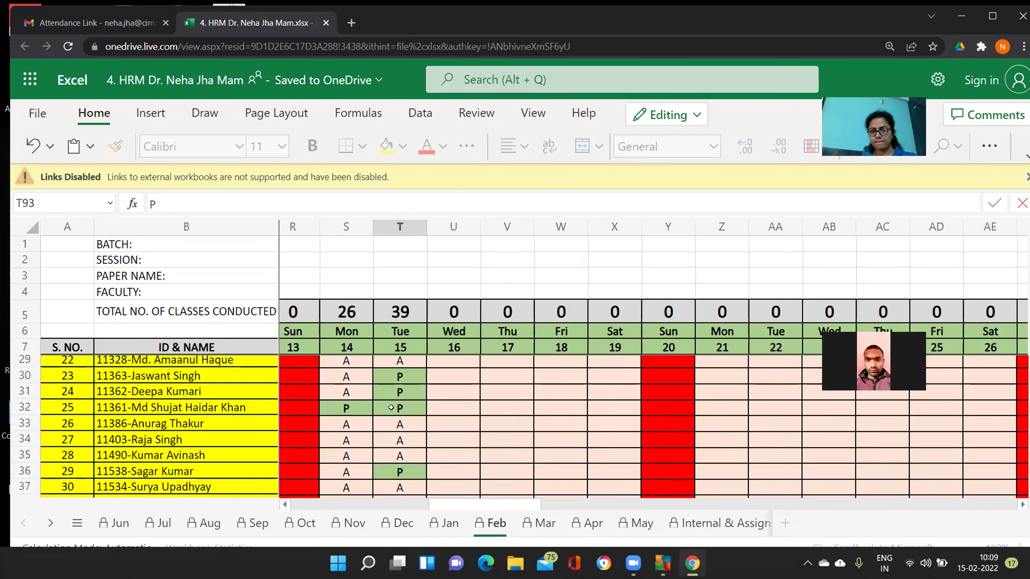
pyautogui.scroll(1, 391, 407)
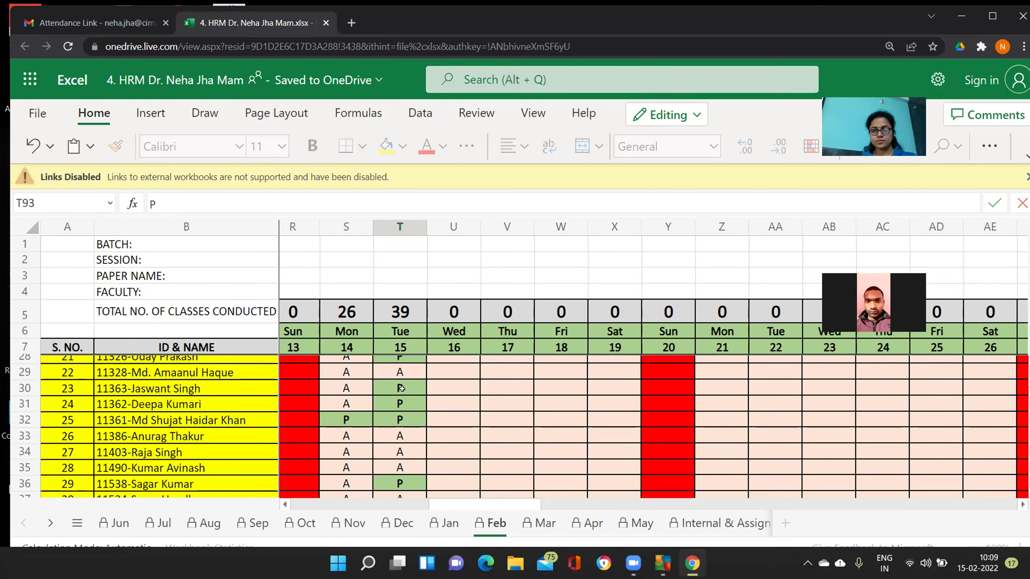
pyautogui.scroll(2, 401, 388)
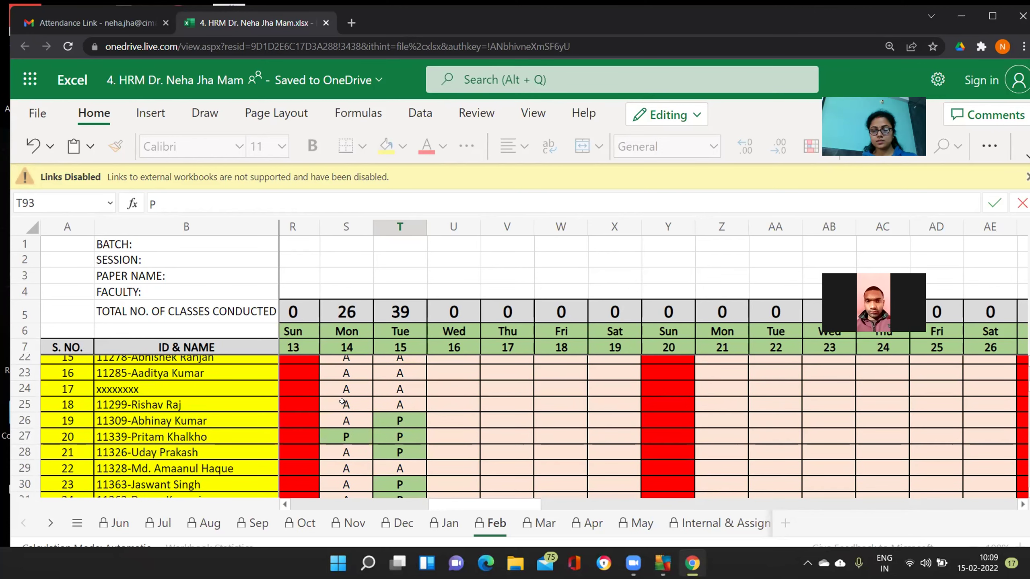
pyautogui.click(407, 405)
pyautogui.write('P')
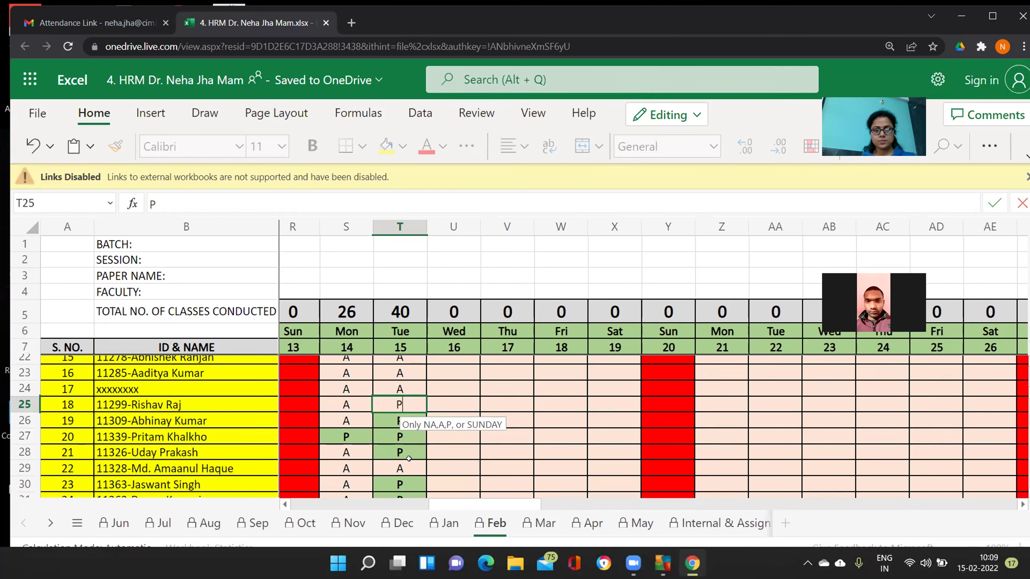
# Check the Tuesday 15 attendance marks down the list from serial number 24 to 45.
pyautogui.scroll(-3, 407, 447)
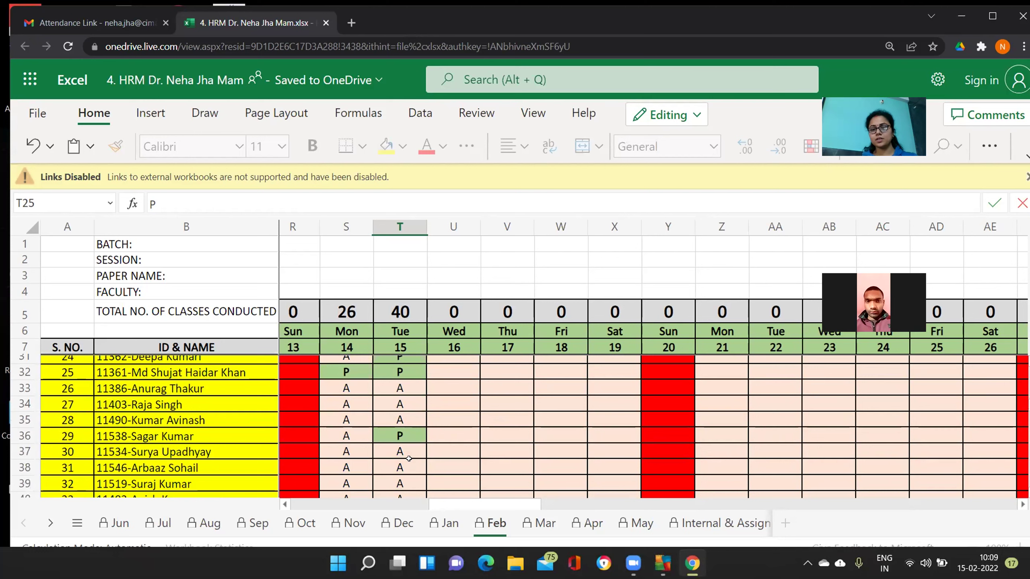
pyautogui.scroll(-1, 409, 458)
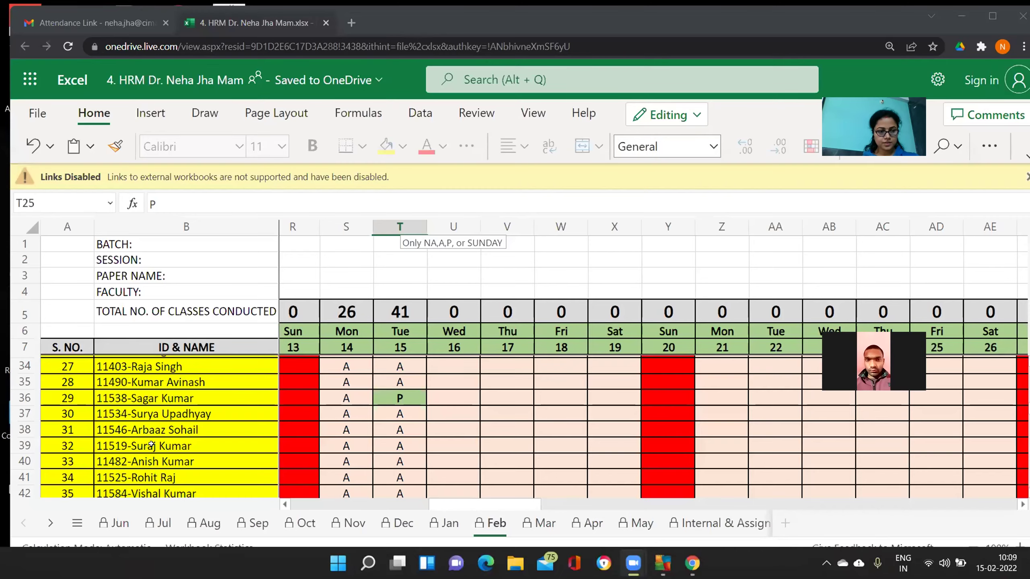
pyautogui.scroll(-1, 151, 443)
pyautogui.scroll(-1, 151, 443)
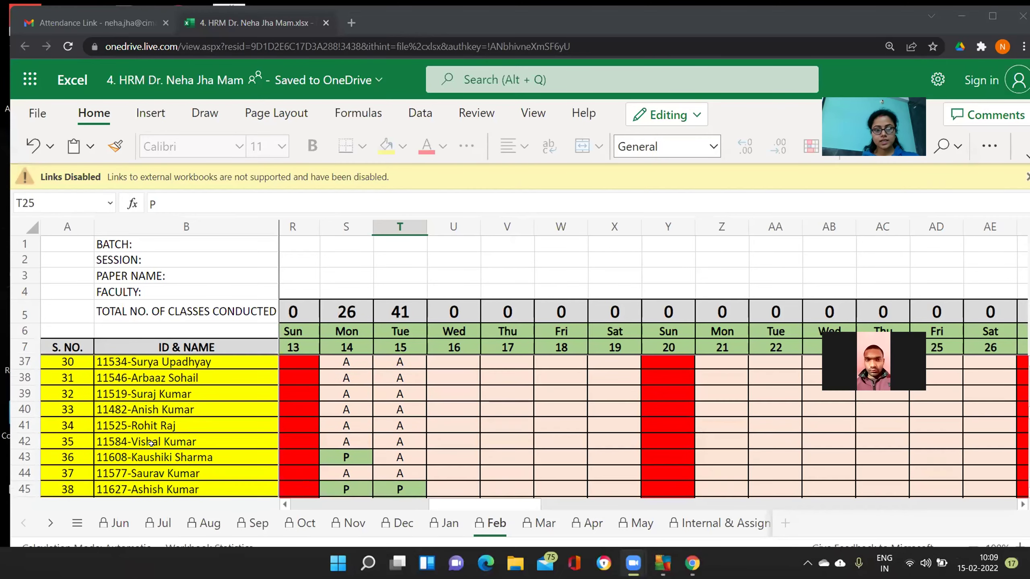
pyautogui.scroll(-3, 151, 444)
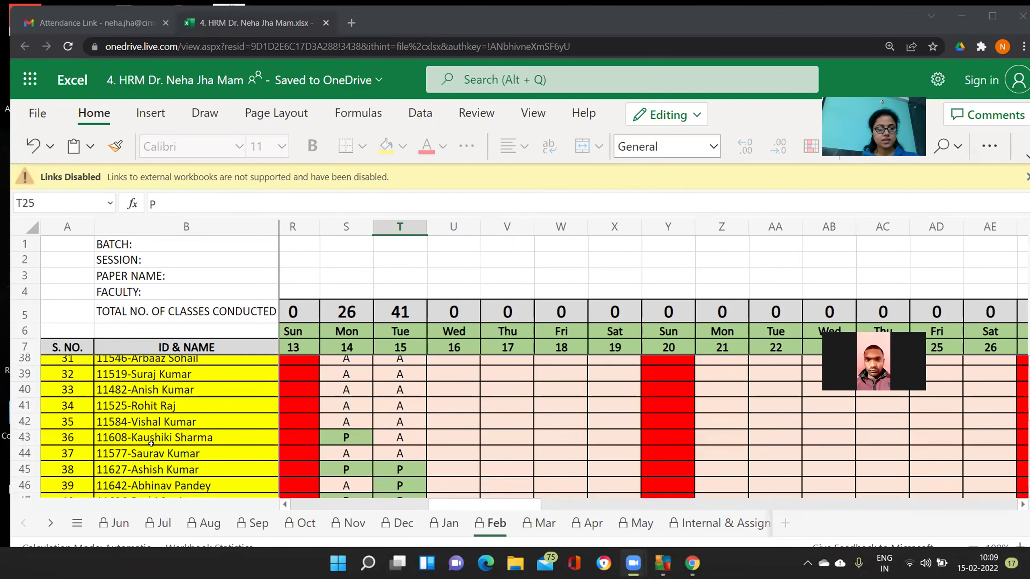
pyautogui.scroll(-2, 151, 443)
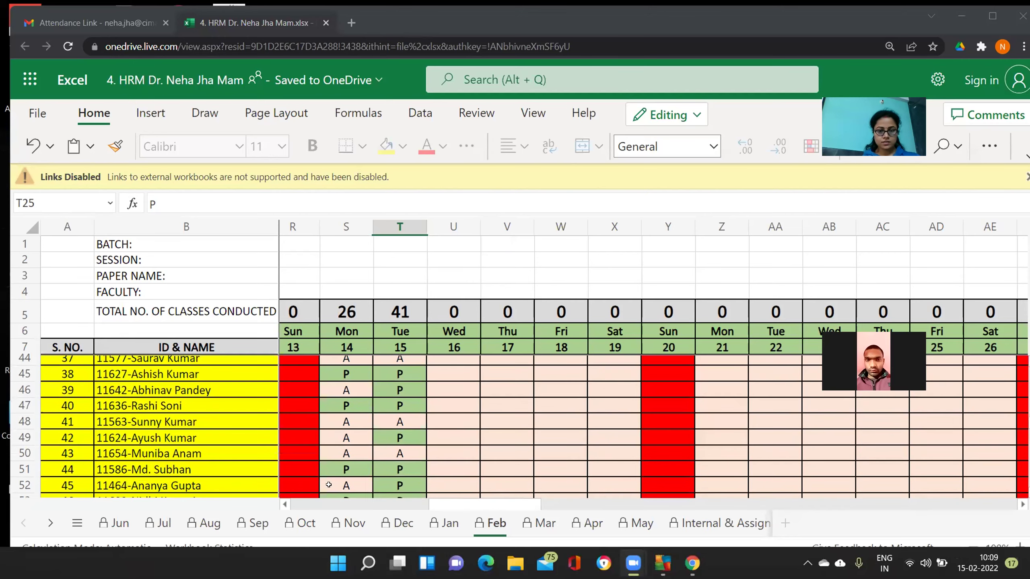